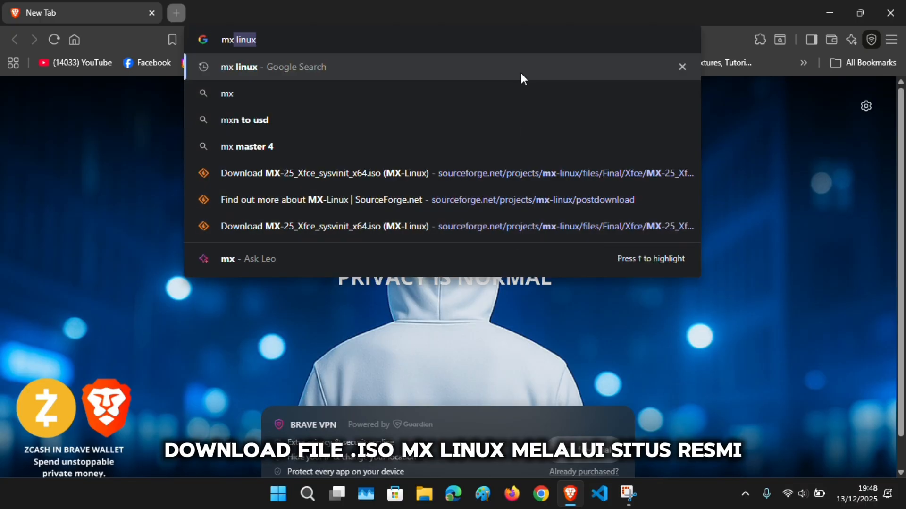
Search for mx linux, open the official site's download links and save MX-25_Xfce_sysvinit_x64.iso to the Downloads folder
{"action": "left_click", "coordinate": [523, 62]}
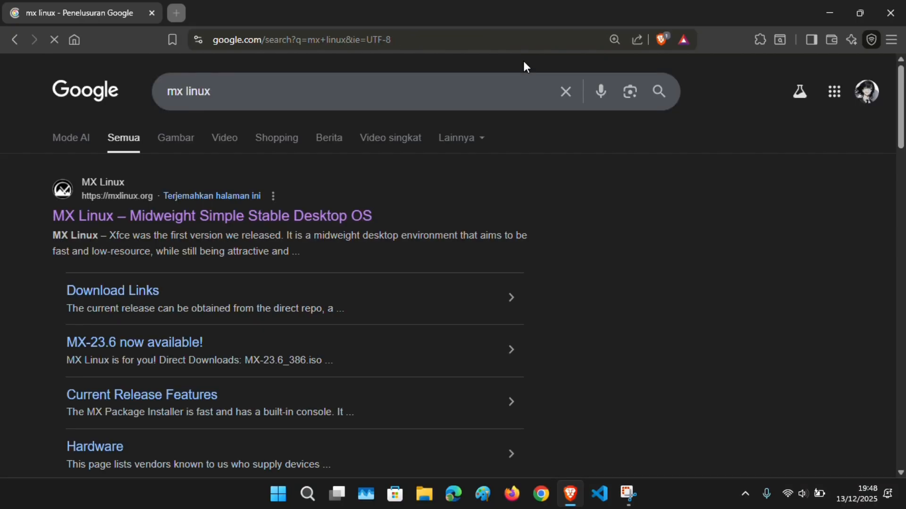
{"action": "left_click", "coordinate": [360, 221]}
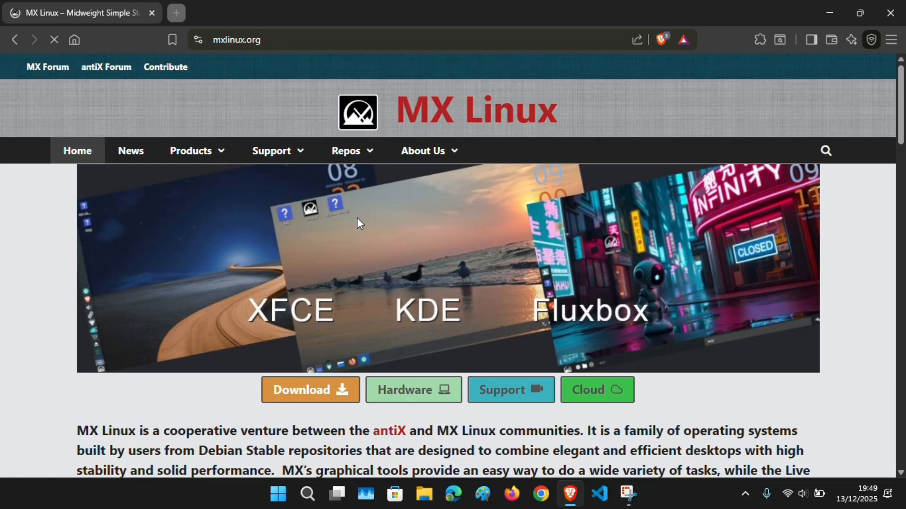
{"action": "left_click", "coordinate": [303, 390]}
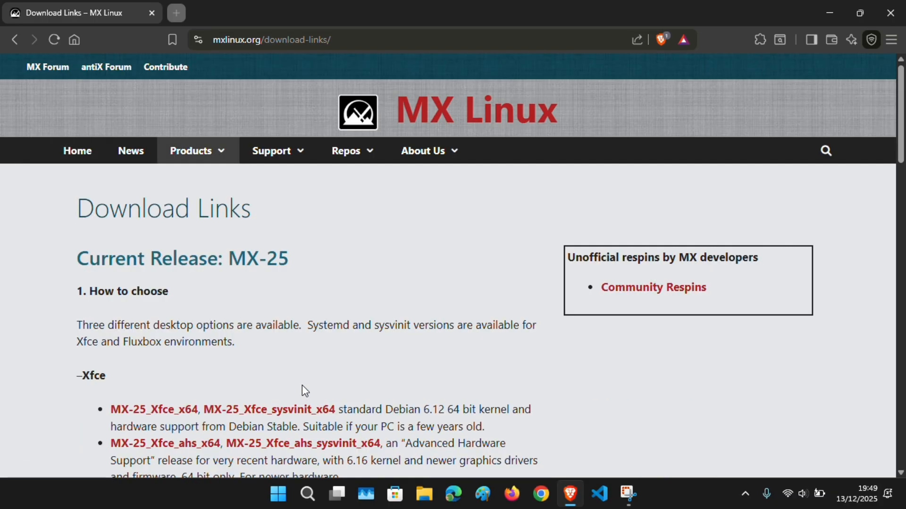
{"action": "left_click", "coordinate": [257, 410]}
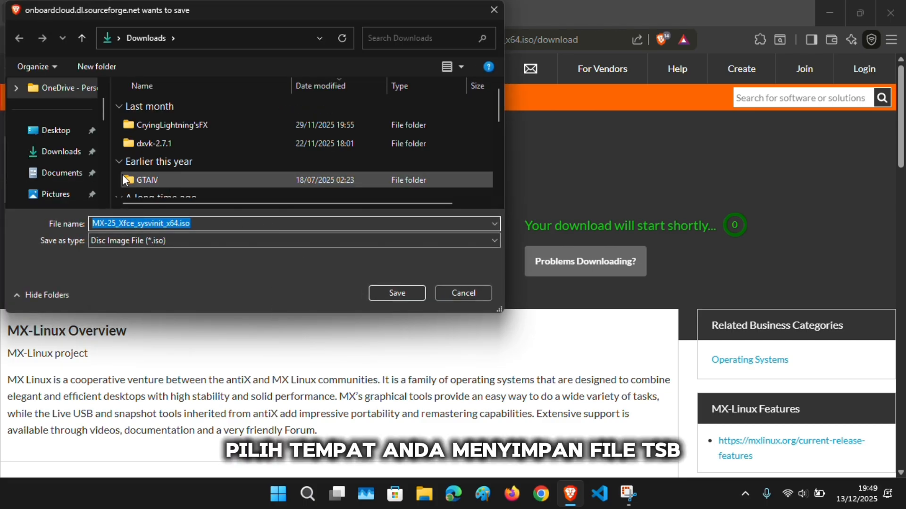
{"action": "left_click", "coordinate": [413, 292]}
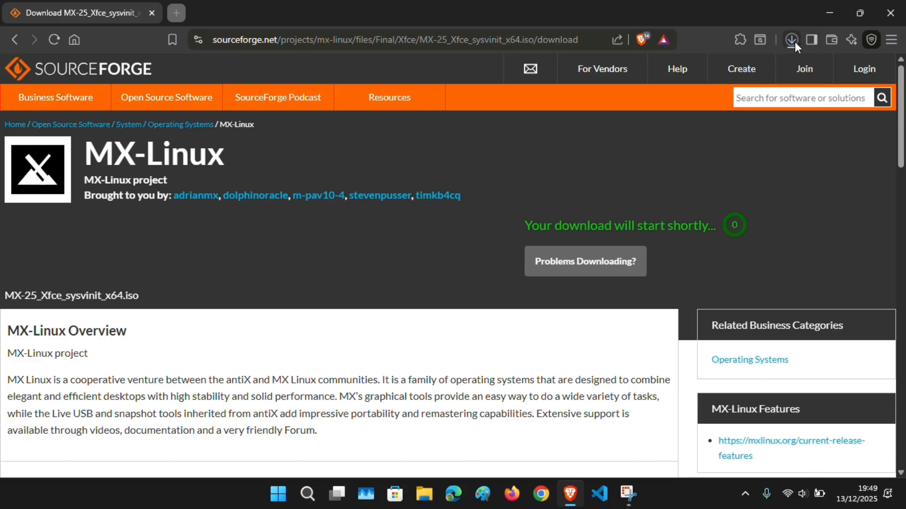
{"action": "left_click", "coordinate": [793, 41]}
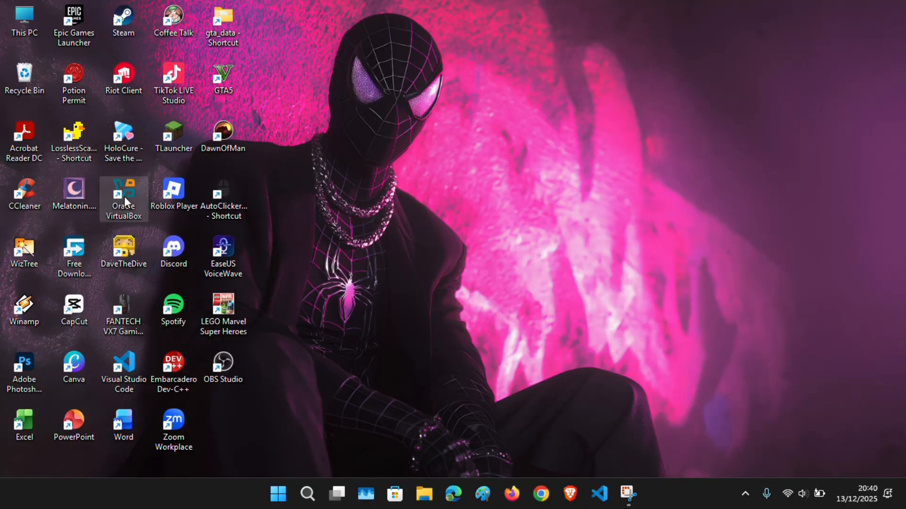
Switch to Oracle VirtualBox and begin a new virtual machine named mxlinuxnew
{"action": "double_click", "coordinate": [125, 199]}
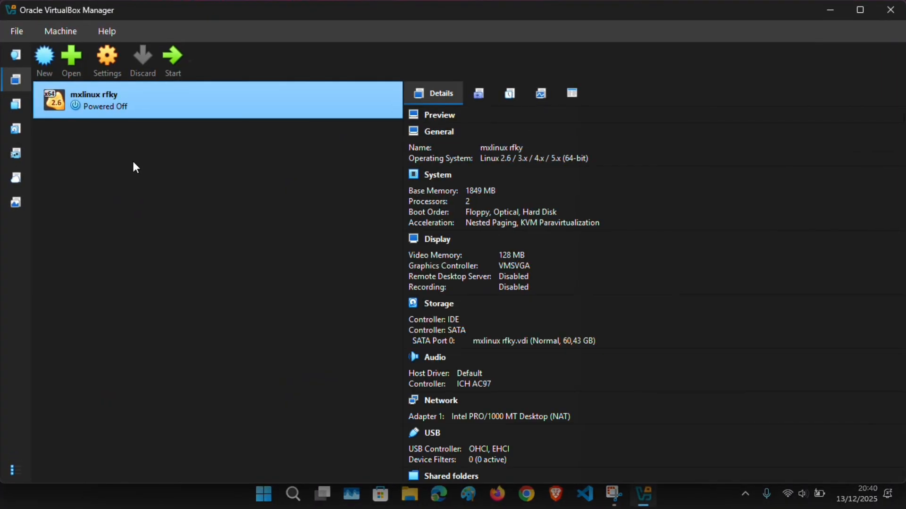
{"action": "left_click", "coordinate": [53, 59]}
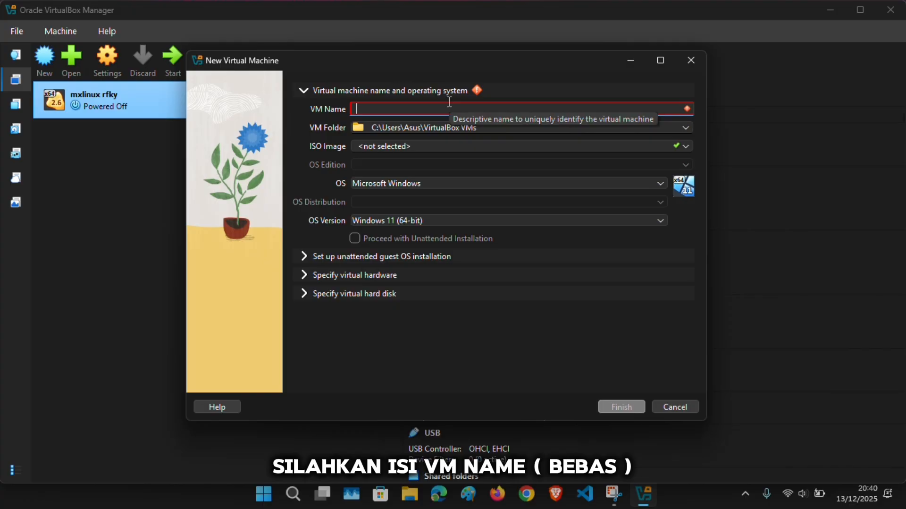
{"action": "type", "text": "mxlinuxne"}
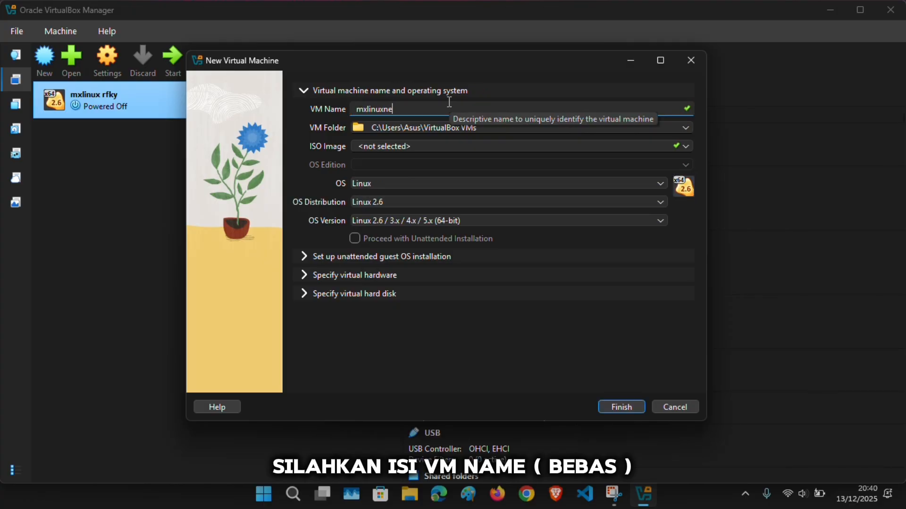
{"action": "type", "text": "w"}
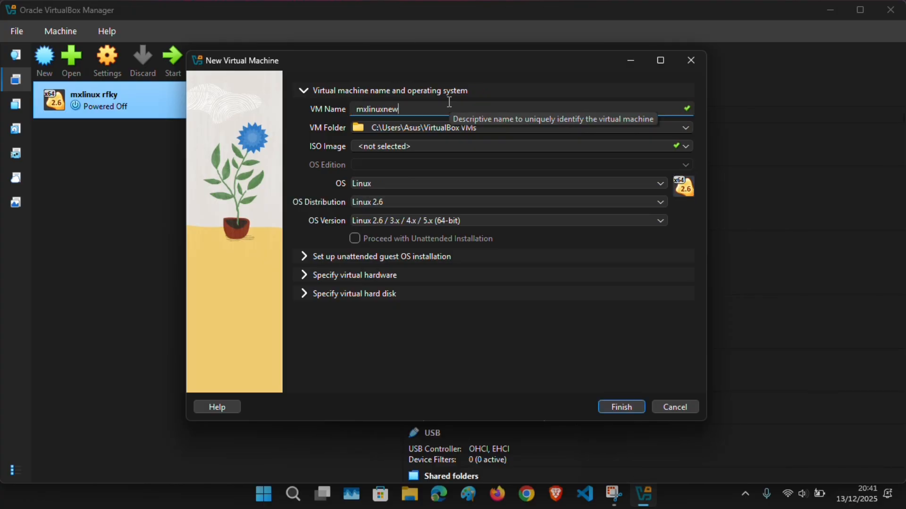
Set the new virtual machine's folder to the D: drive
{"action": "left_click", "coordinate": [685, 128]}
{"action": "left_click", "coordinate": [659, 154]}
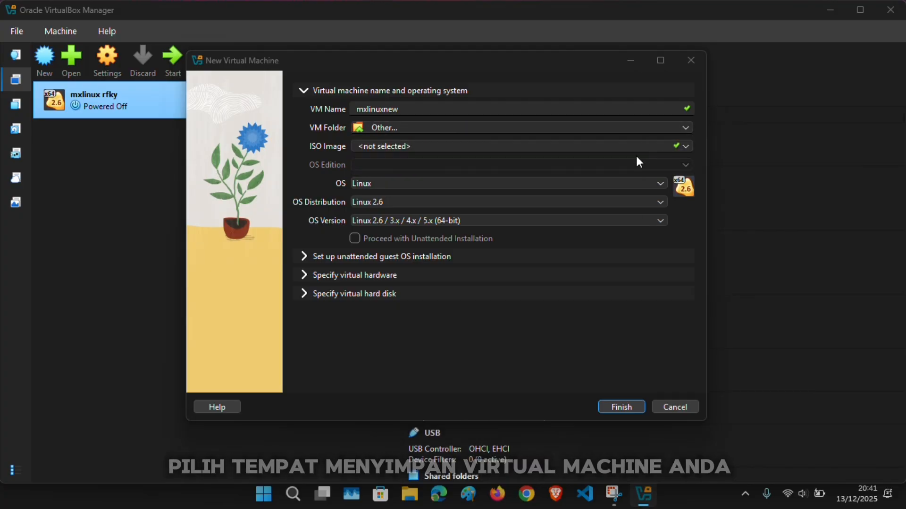
{"action": "scroll", "coordinate": [255, 254], "scroll_direction": "down", "scroll_amount": 5}
{"action": "left_click", "coordinate": [240, 159]}
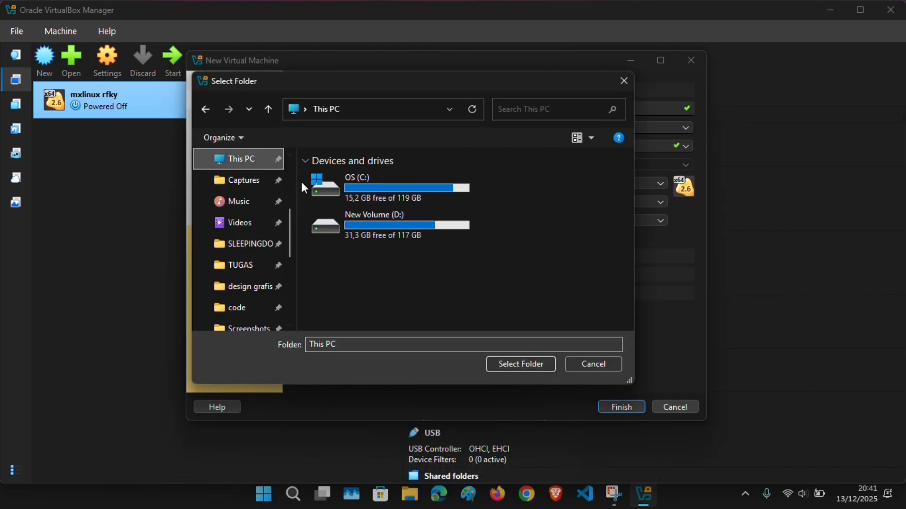
{"action": "left_click", "coordinate": [401, 228]}
{"action": "left_click", "coordinate": [525, 364]}
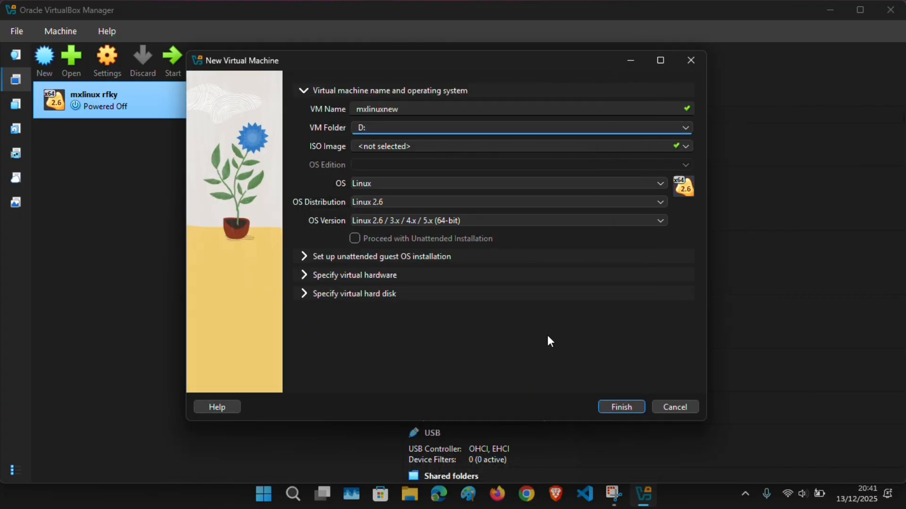
Choose MX-25_Xfce_x64.iso from the SLEEPINGDOG folder as the virtual machine's ISO image
{"action": "left_click", "coordinate": [685, 147]}
{"action": "left_click", "coordinate": [685, 148]}
{"action": "left_click", "coordinate": [665, 168]}
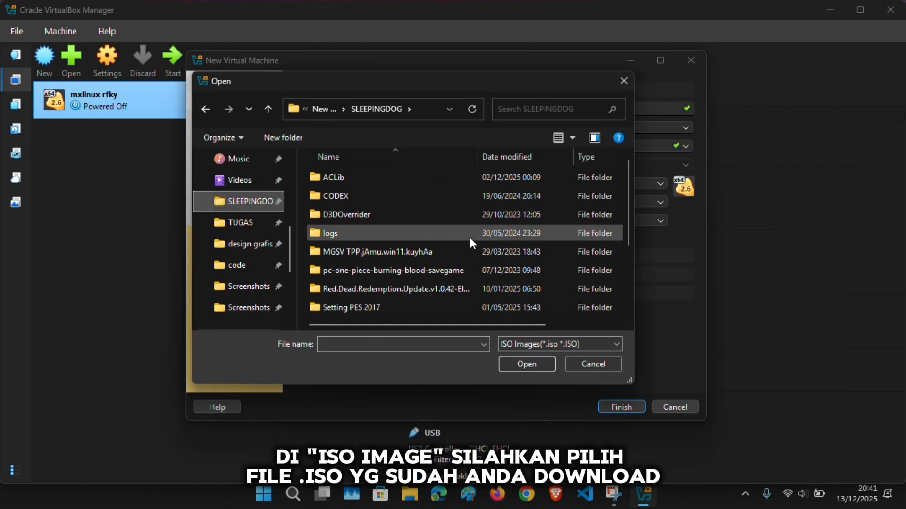
{"action": "scroll", "coordinate": [424, 253], "scroll_direction": "down", "scroll_amount": 2}
{"action": "double_click", "coordinate": [429, 311]}
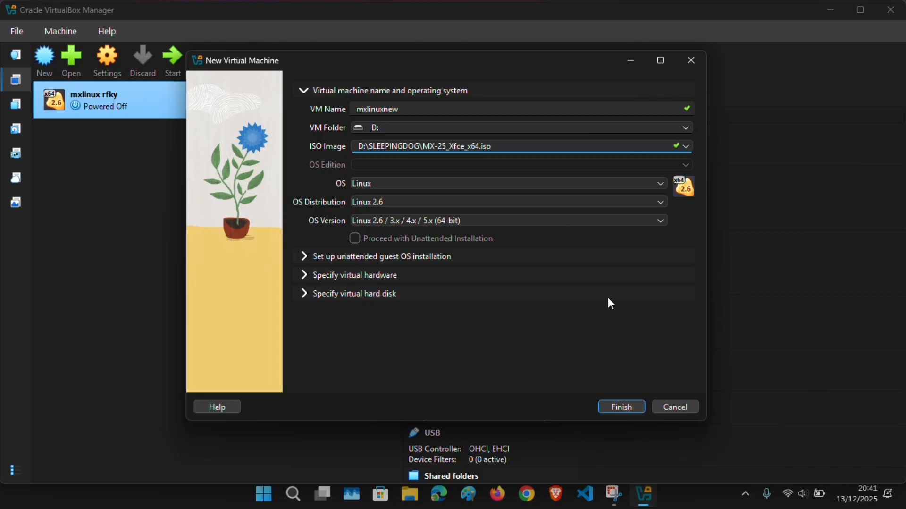
Allocate 1806 MB of base memory and 2 CPUs, and create the virtual machine with a 72.28 GB virtual hard disk
{"action": "left_click", "coordinate": [439, 274]}
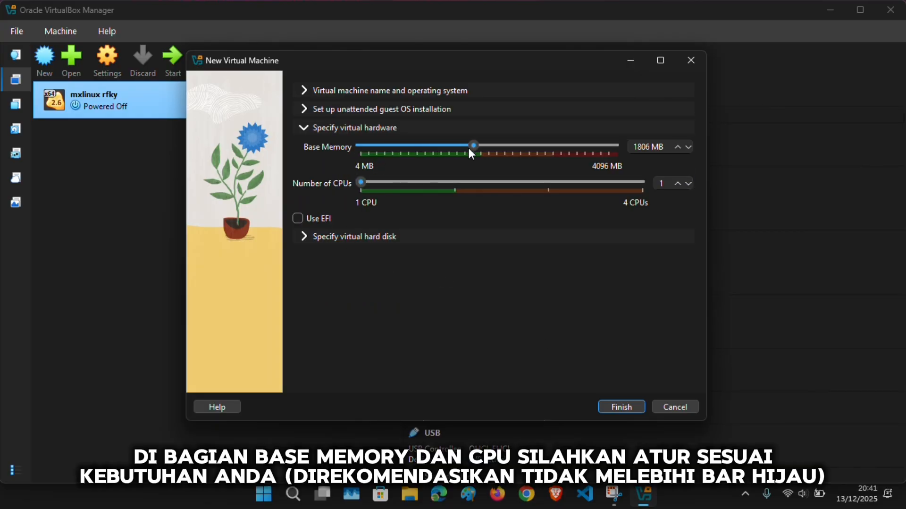
{"action": "left_click", "coordinate": [377, 236]}
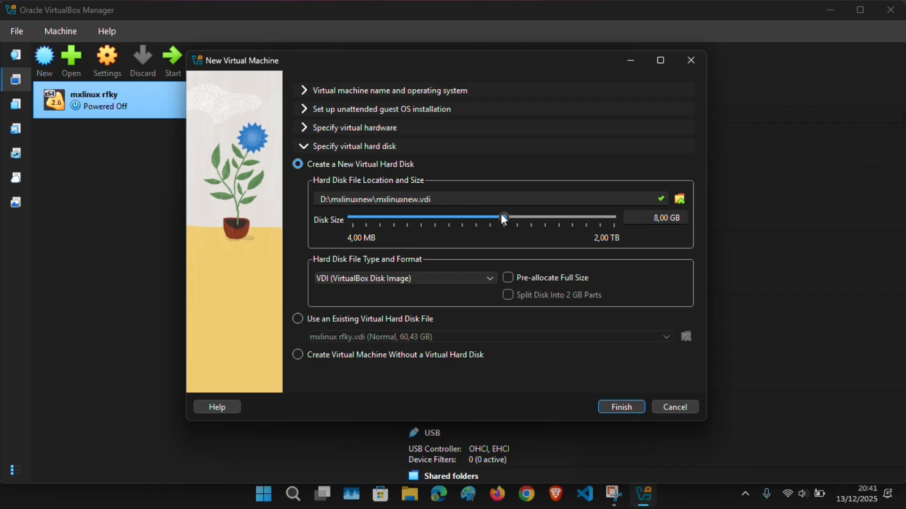
{"action": "left_click_drag", "start_coordinate": [500, 216], "coordinate": [550, 220]}
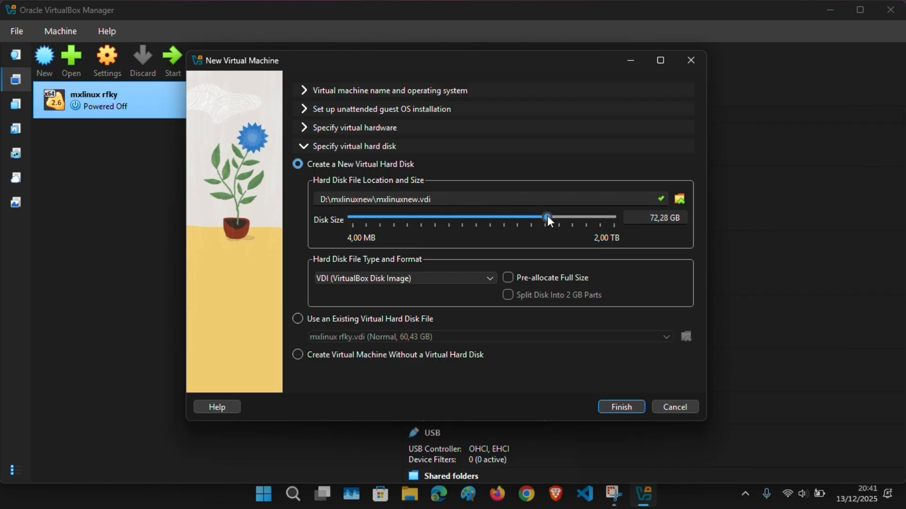
{"action": "left_click", "coordinate": [628, 413]}
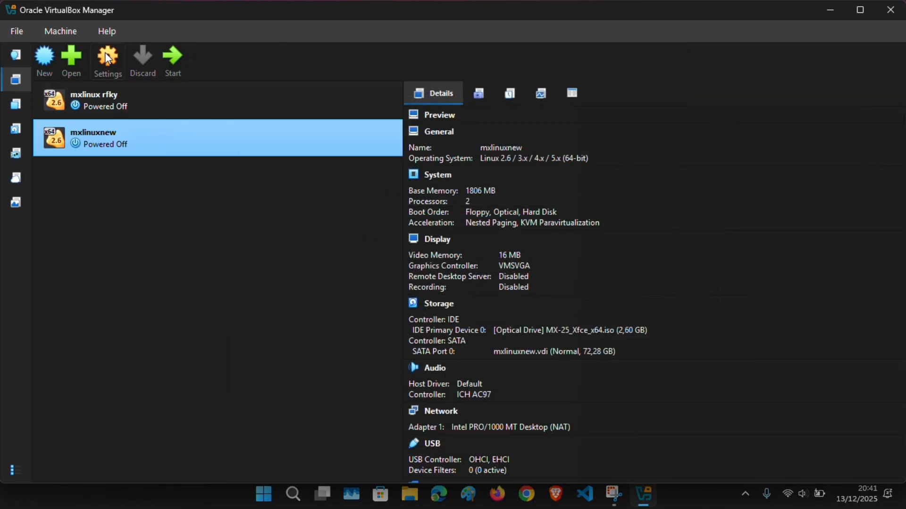
In the system settings of mxlinuxnew, move Hard Disk to first place in the boot device order
{"action": "left_click", "coordinate": [108, 57]}
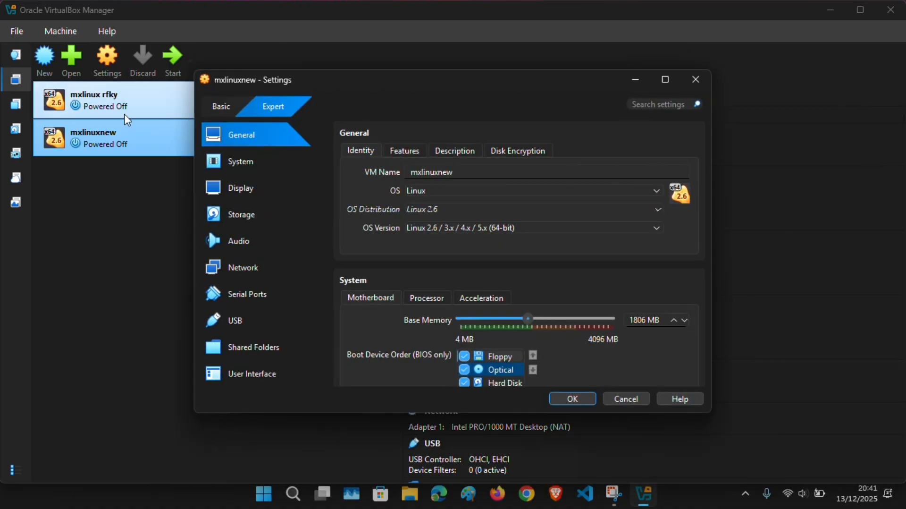
{"action": "left_click", "coordinate": [241, 164]}
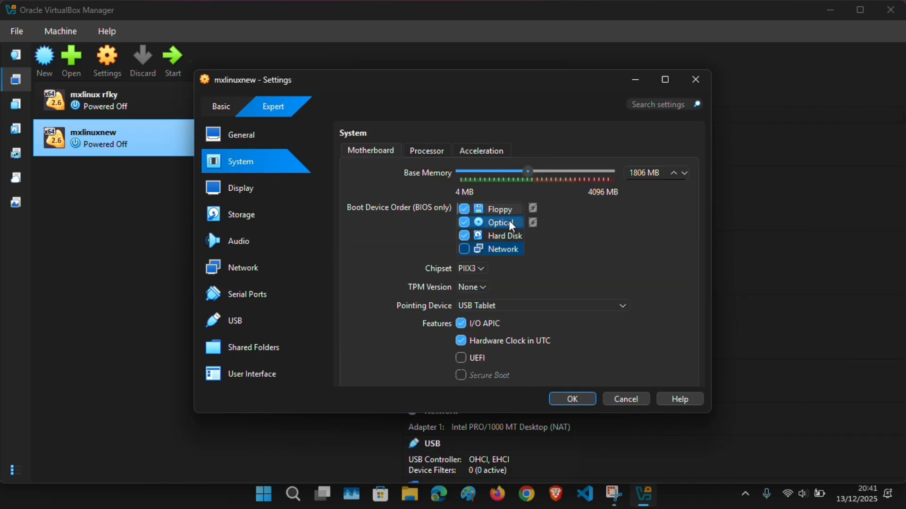
{"action": "left_click", "coordinate": [505, 236]}
{"action": "left_click", "coordinate": [533, 208]}
{"action": "left_click", "coordinate": [532, 208]}
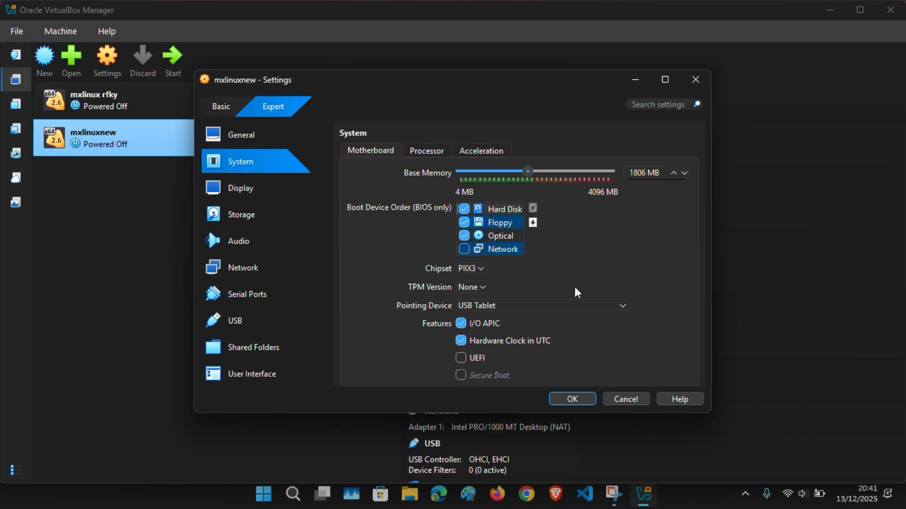
Raise the virtual machine's video memory to 128 MB and save the settings
{"action": "scroll", "coordinate": [563, 277], "scroll_direction": "down", "scroll_amount": 2}
{"action": "scroll", "coordinate": [563, 277], "scroll_direction": "down", "scroll_amount": 3}
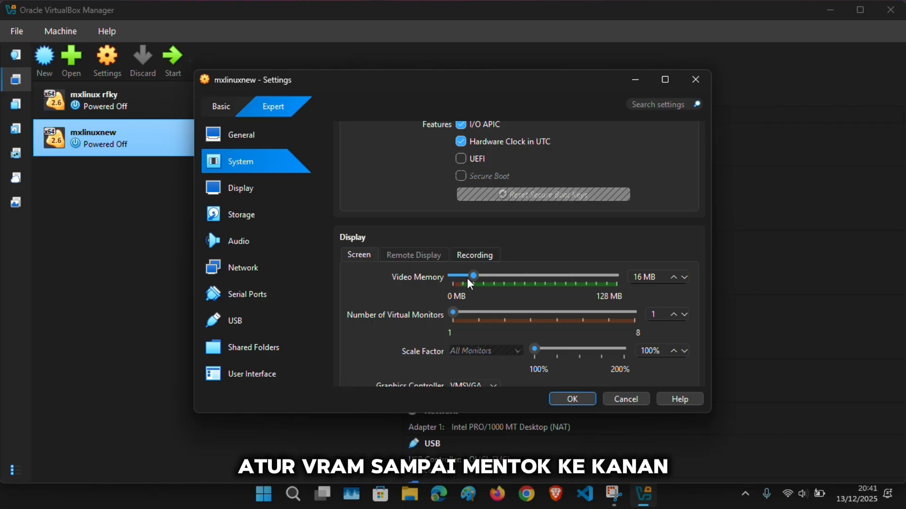
{"action": "left_click_drag", "start_coordinate": [473, 275], "coordinate": [610, 276]}
{"action": "scroll", "coordinate": [613, 238], "scroll_direction": "down", "scroll_amount": 5}
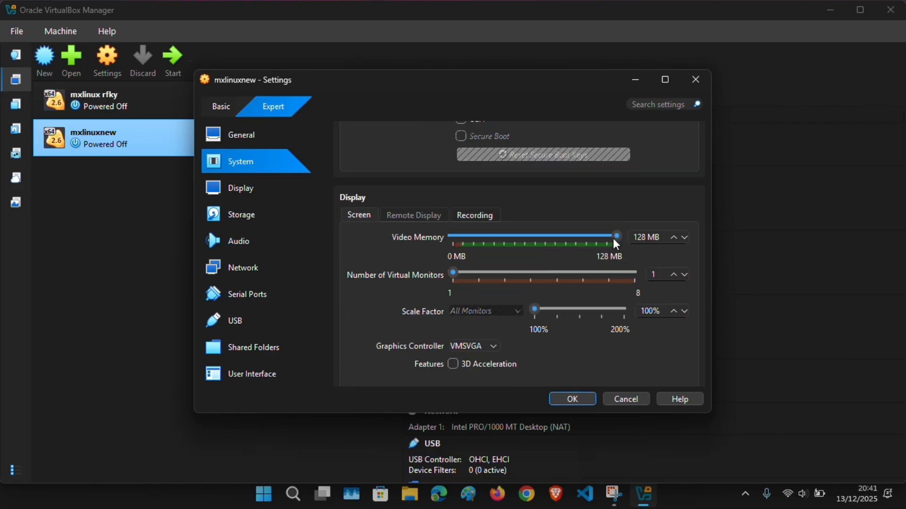
{"action": "left_click", "coordinate": [586, 400]}
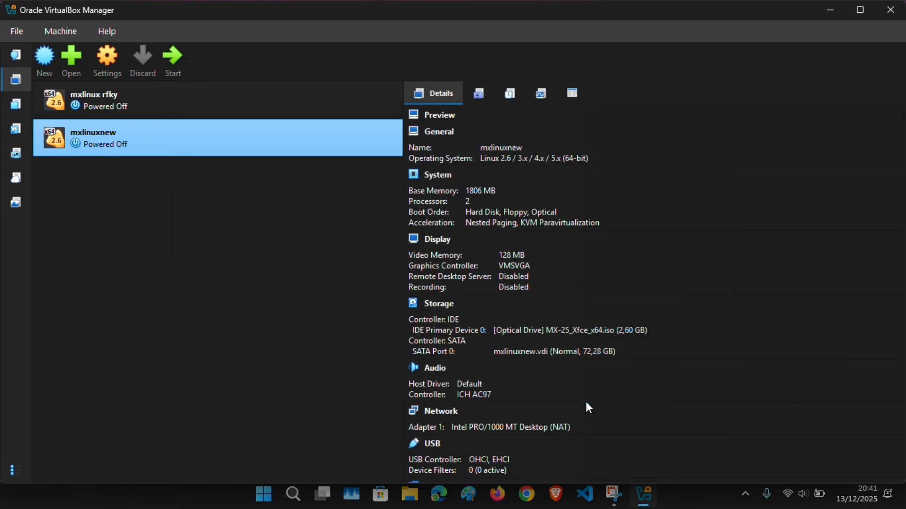
Start the mxlinuxnew virtual machine, maximize its window and dismiss the notification messages
{"action": "left_click", "coordinate": [171, 62]}
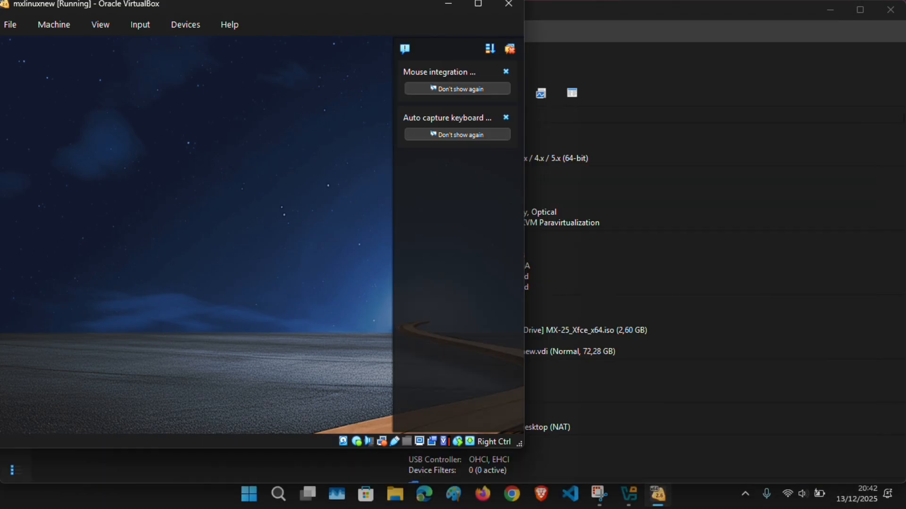
{"action": "left_click_drag", "start_coordinate": [217, 6], "coordinate": [450, 89]}
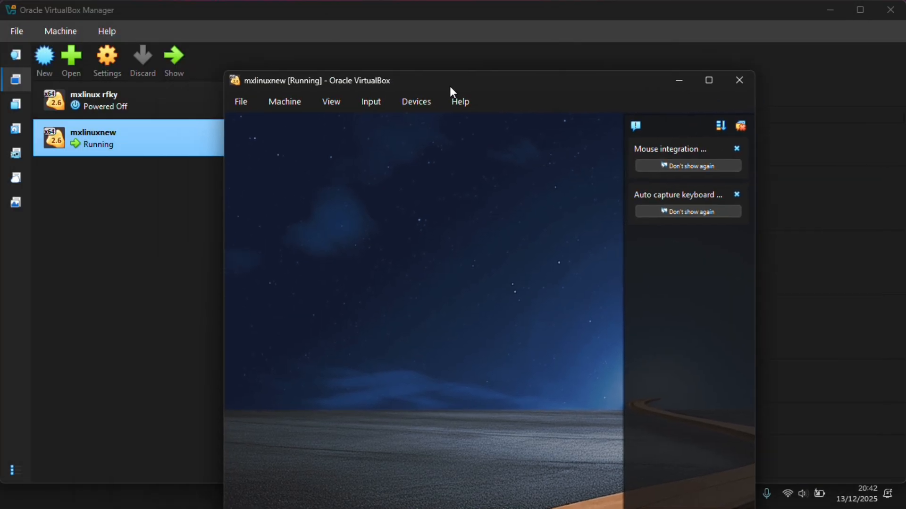
{"action": "left_click", "coordinate": [708, 80]}
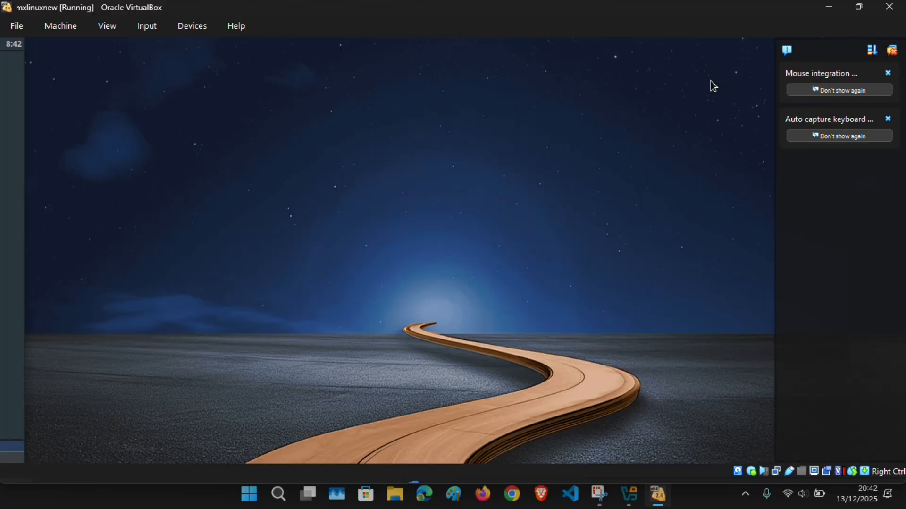
{"action": "left_click", "coordinate": [893, 49]}
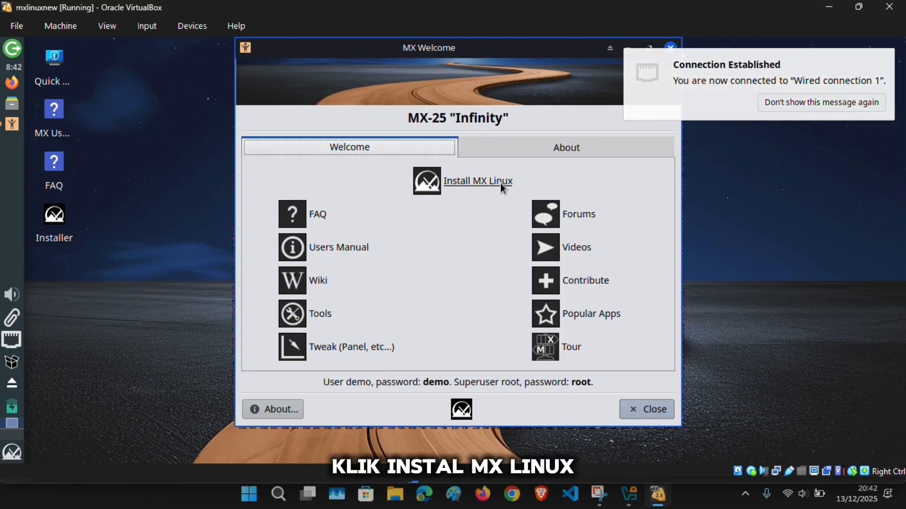
Launch the MX Linux installer, accept the terms and start the installation using the entire virtual drive
{"action": "left_click", "coordinate": [500, 182]}
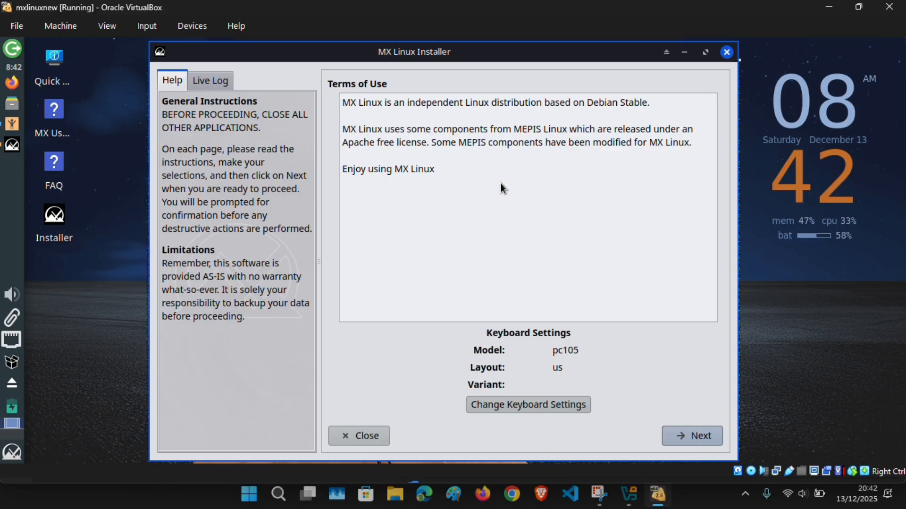
{"action": "left_click", "coordinate": [687, 432]}
{"action": "left_click", "coordinate": [687, 432]}
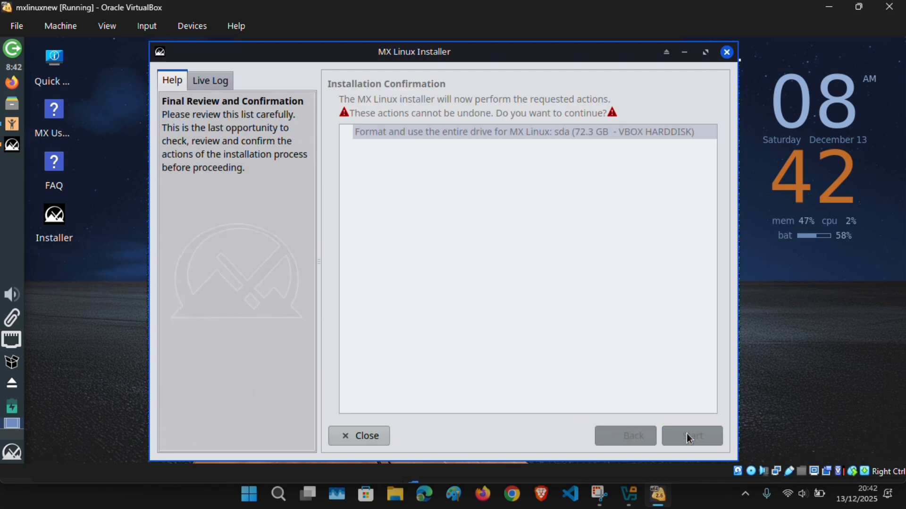
{"action": "left_click", "coordinate": [686, 432]}
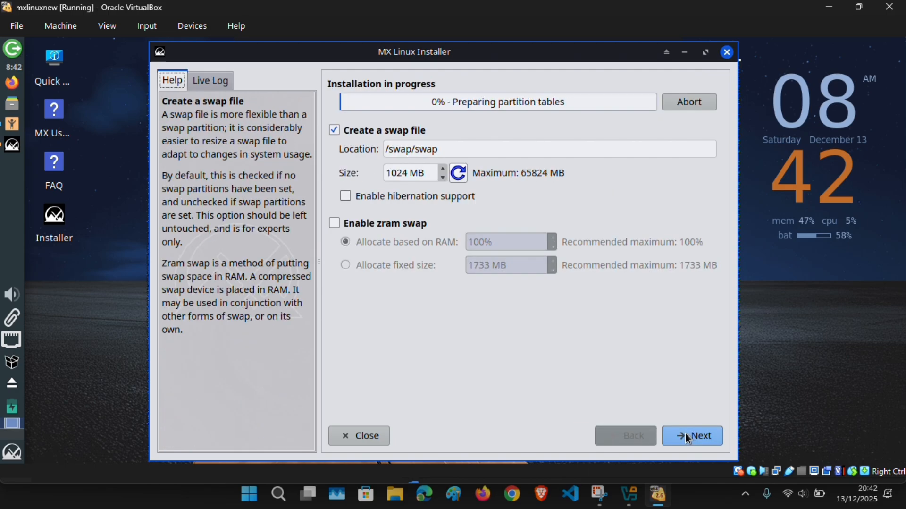
Accept the default swap file settings and set the computer name to mxrfky
{"action": "left_click", "coordinate": [685, 429]}
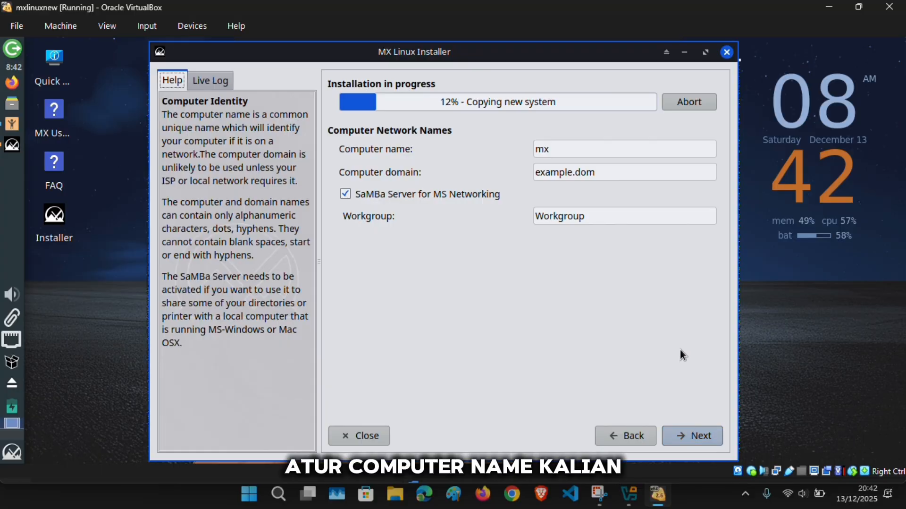
{"action": "left_click", "coordinate": [583, 150]}
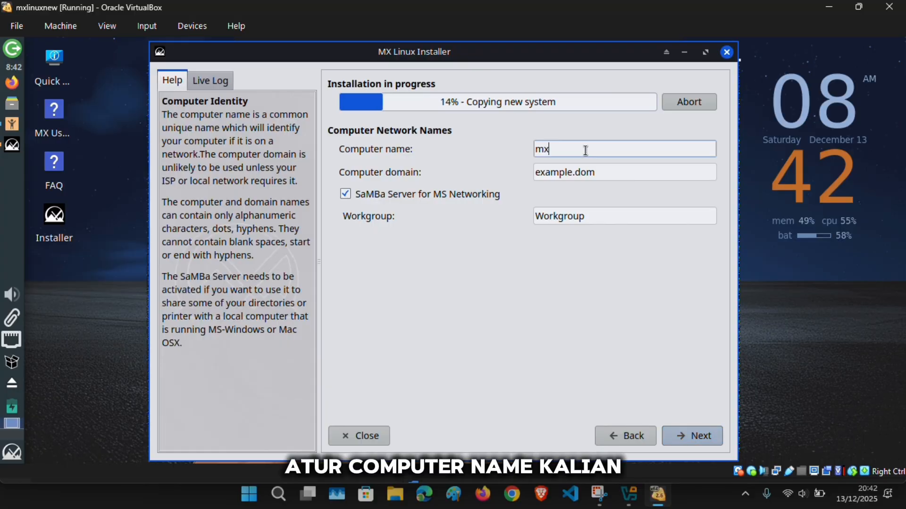
{"action": "type", "text": "rfky"}
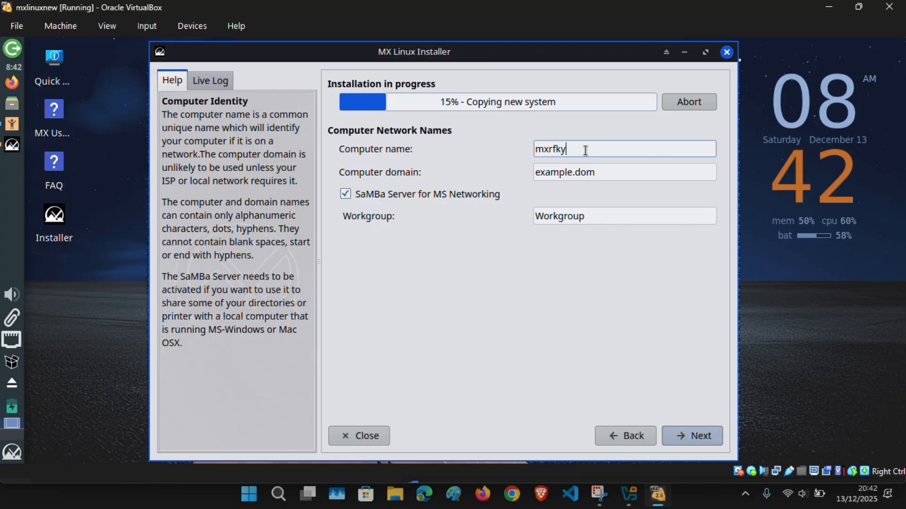
Accept the network and localization settings, create the default user with a login name and password, and enable autologin
{"action": "left_click", "coordinate": [688, 437]}
{"action": "left_click", "coordinate": [688, 437]}
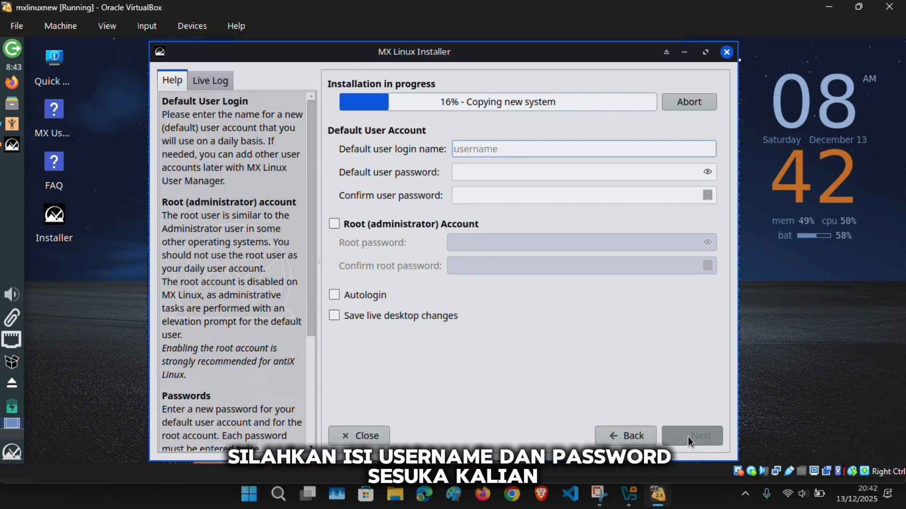
{"action": "type", "text": "mrifkya"}
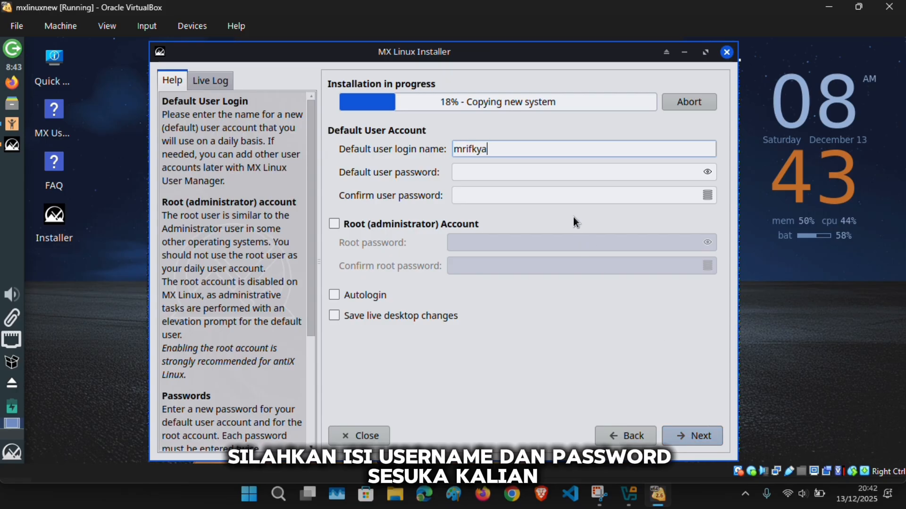
{"action": "left_click", "coordinate": [563, 181]}
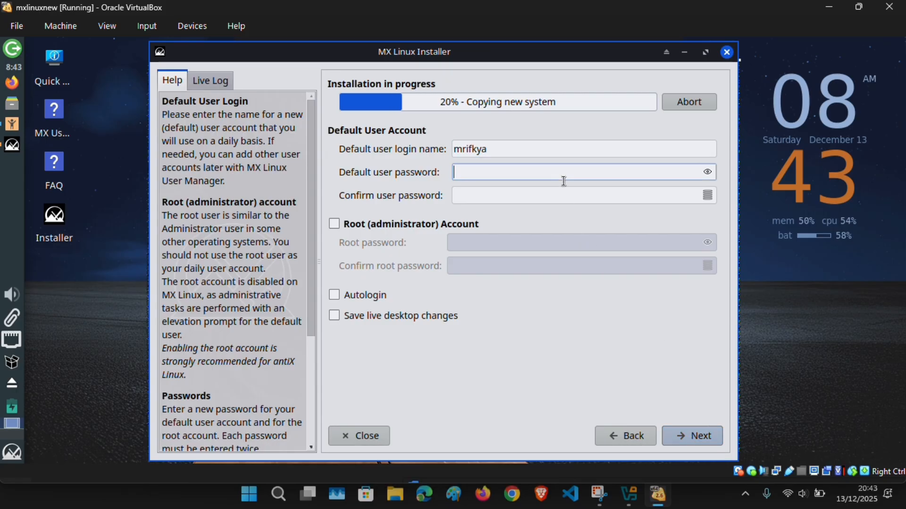
{"action": "type", "text": "•••••"}
{"action": "left_click", "coordinate": [562, 193]}
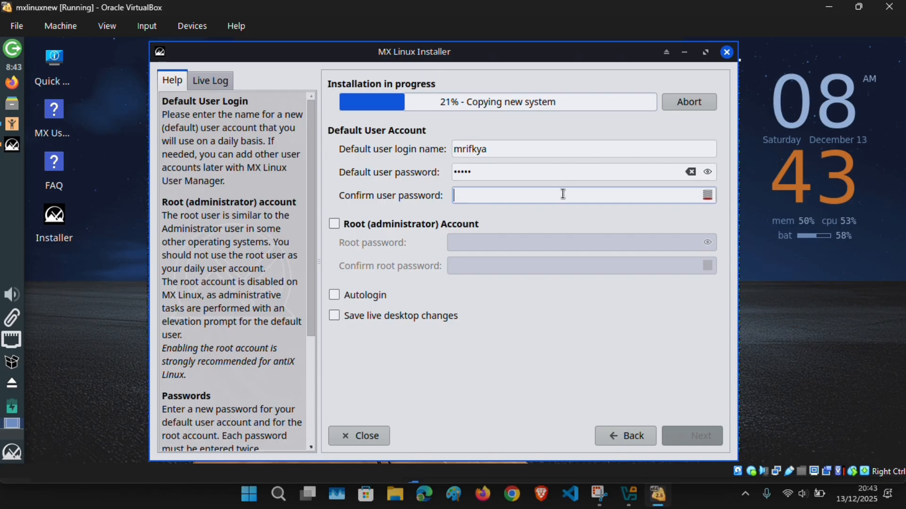
{"action": "type", "text": "•••••"}
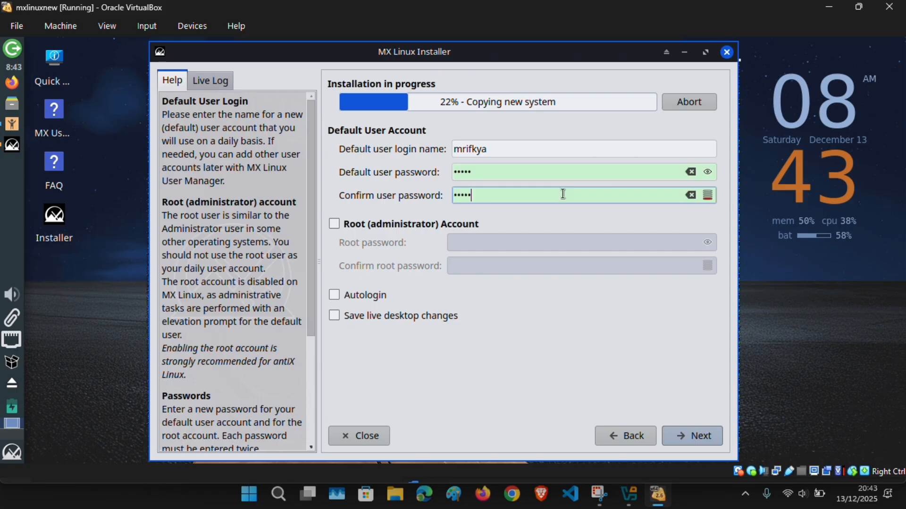
{"action": "left_click", "coordinate": [369, 296]}
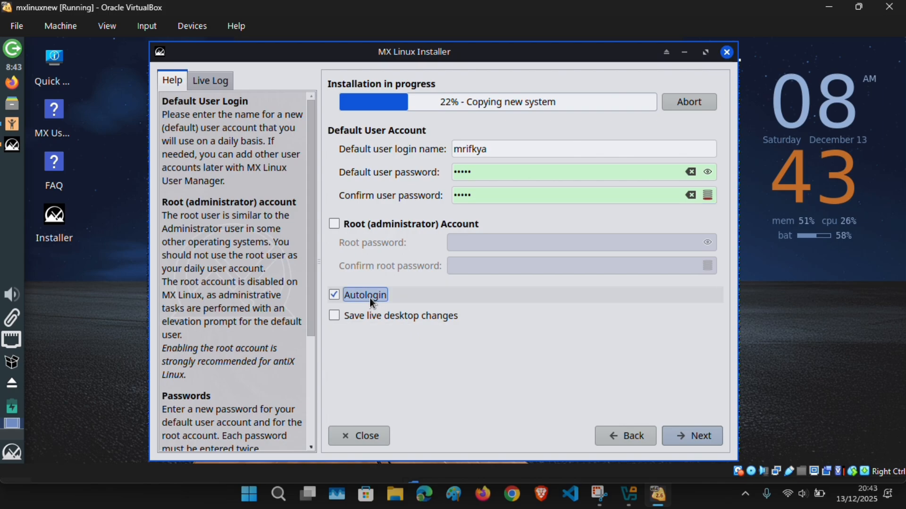
{"action": "left_click", "coordinate": [689, 434]}
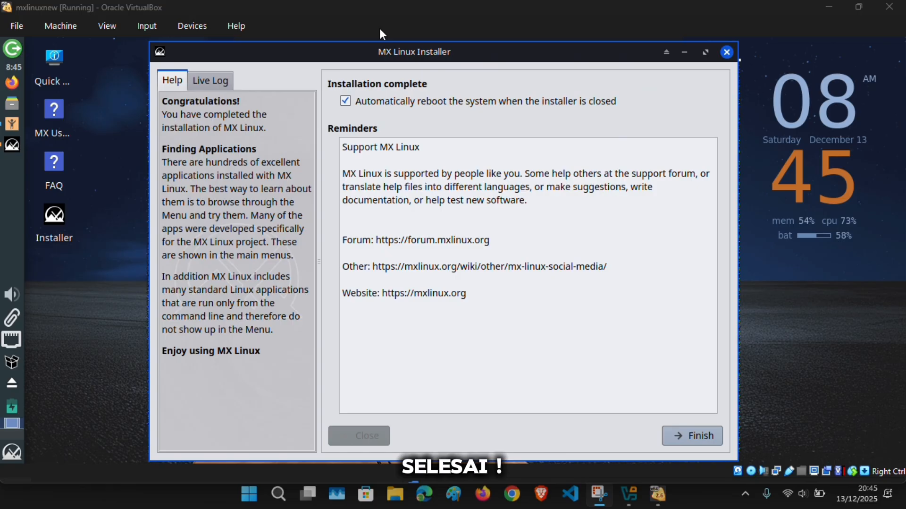
Finish the installer with automatic reboot, boot into MX 25 Infinity and close the welcome window
{"action": "left_click", "coordinate": [706, 436]}
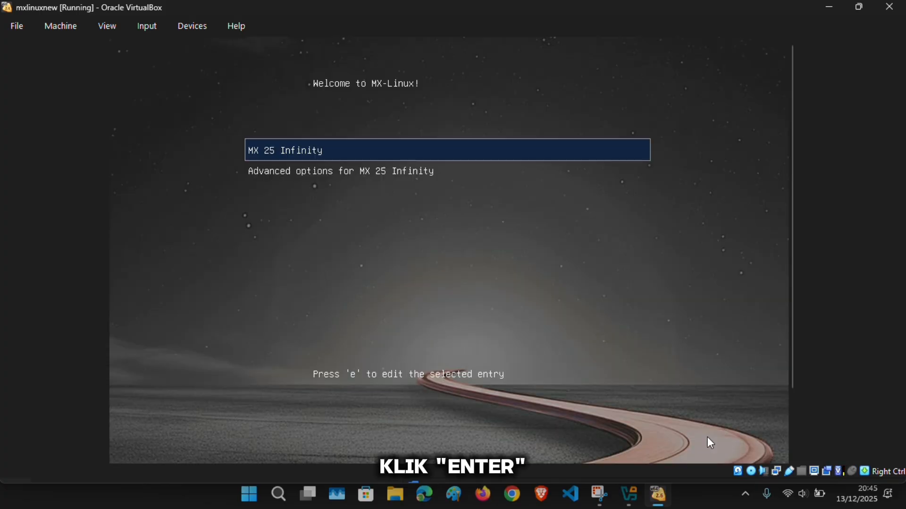
{"action": "key", "text": "Return"}
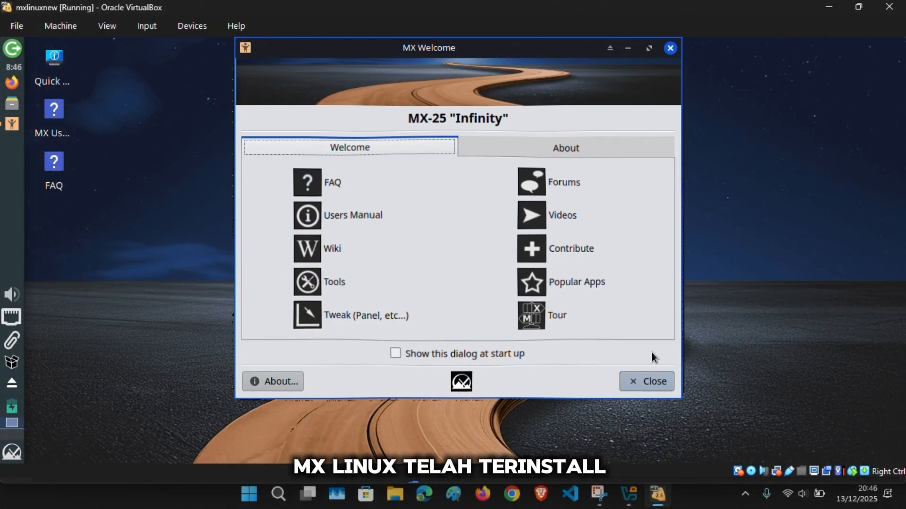
{"action": "left_click", "coordinate": [642, 380]}
{"action": "left_click", "coordinate": [13, 452]}
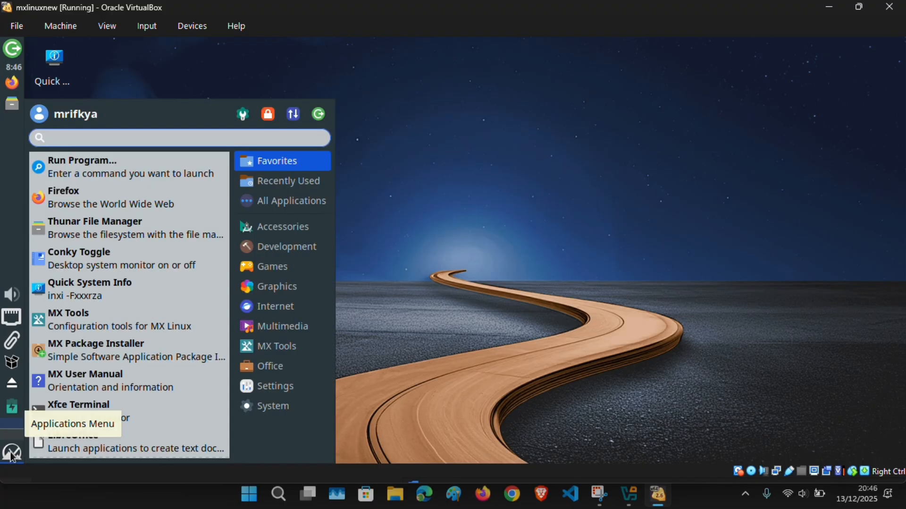
{"action": "left_click", "coordinate": [414, 147]}
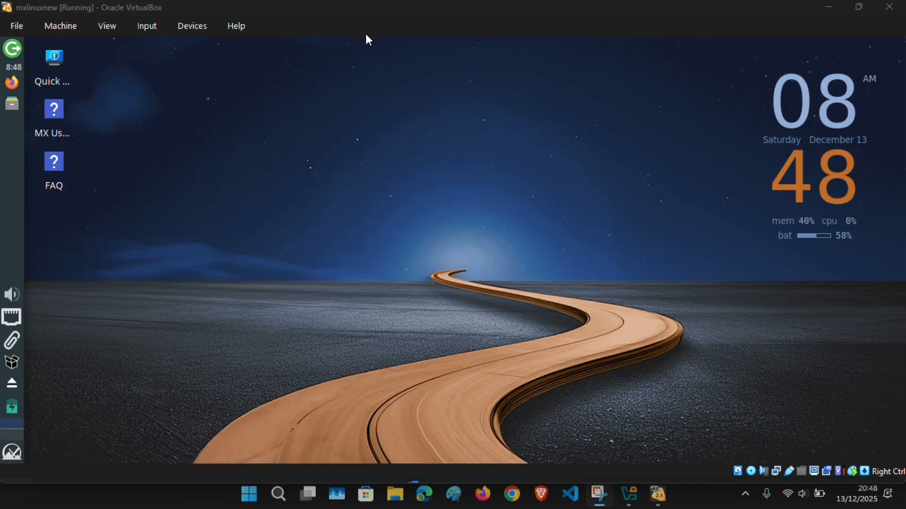
Update the system from Xfce Terminal with sudo apt update && sudo apt upgrade
{"action": "left_click", "coordinate": [12, 452]}
{"action": "left_click", "coordinate": [95, 405]}
{"action": "type", "text": "sudo "}
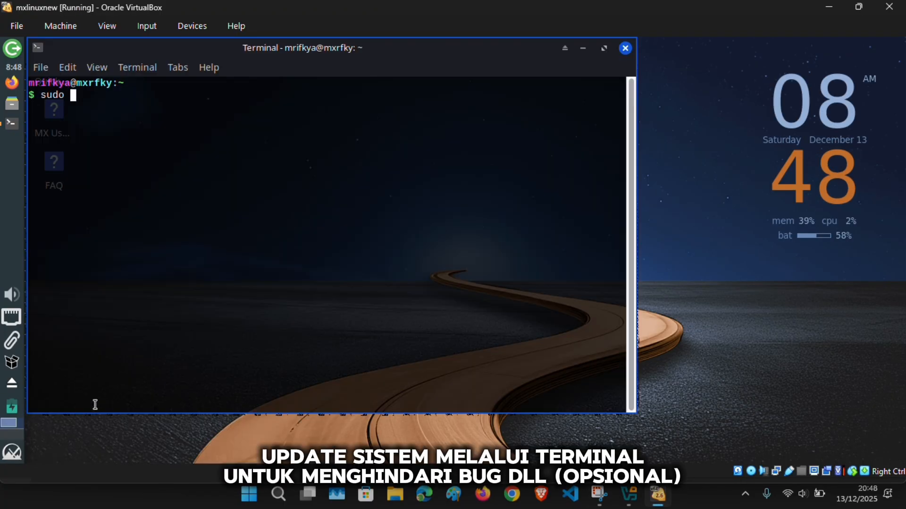
{"action": "type", "text": "apt update && sudo apt upgrad"}
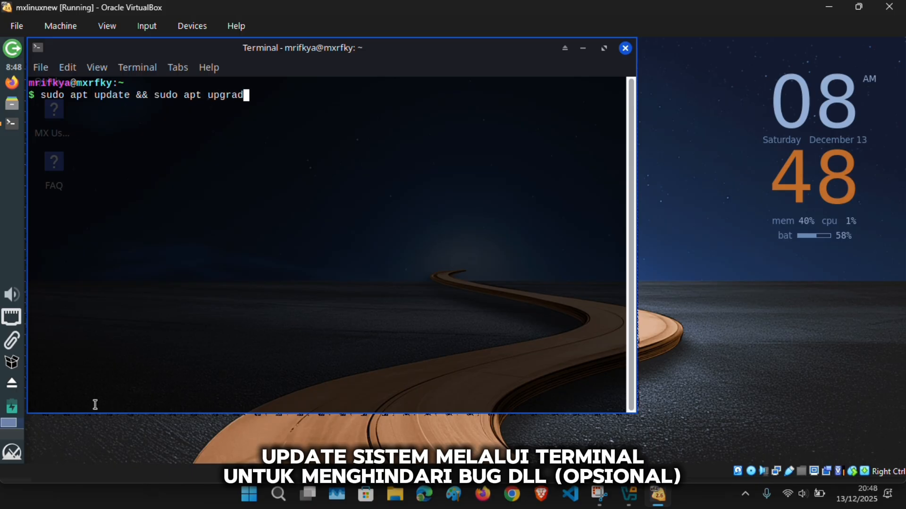
{"action": "type", "text": "e"}
{"action": "key", "text": "Return"}
{"action": "key", "text": "Return"}
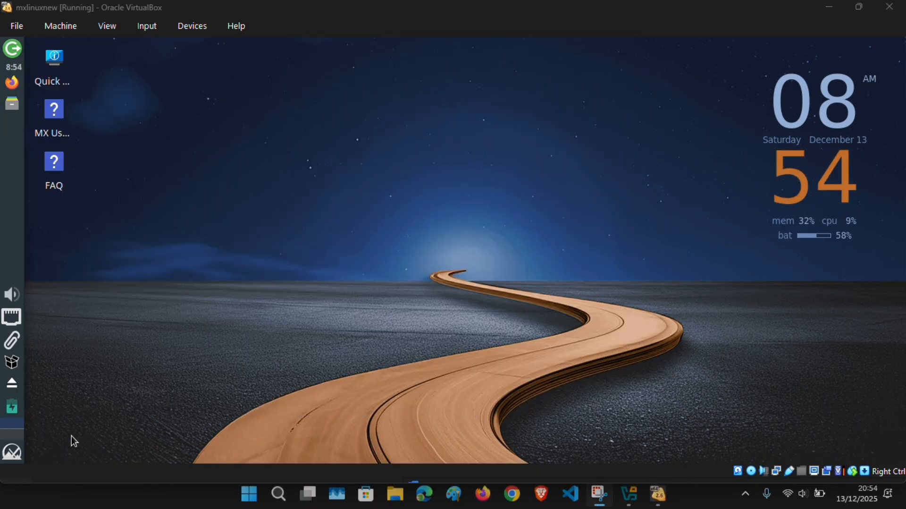
Find and open the Terminal Emulator and display the kernel information with uname -a
{"action": "left_click", "coordinate": [11, 451]}
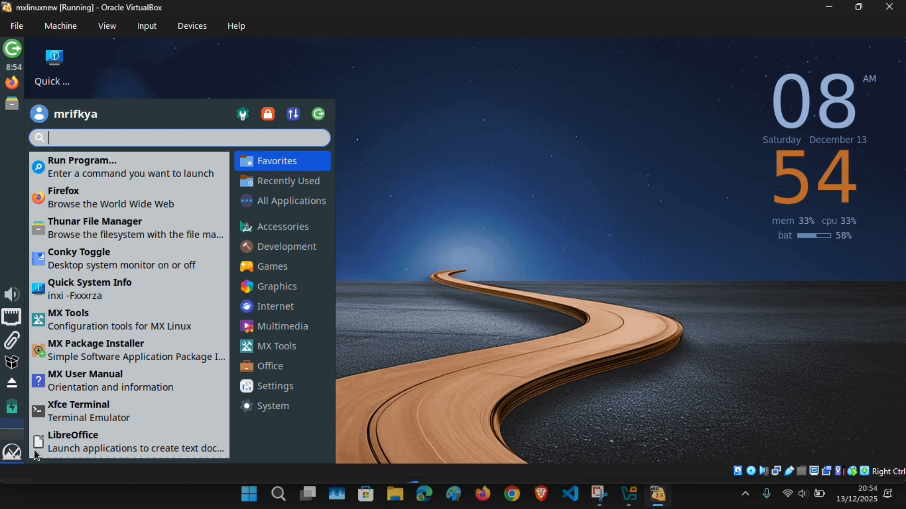
{"action": "type", "text": "ter"}
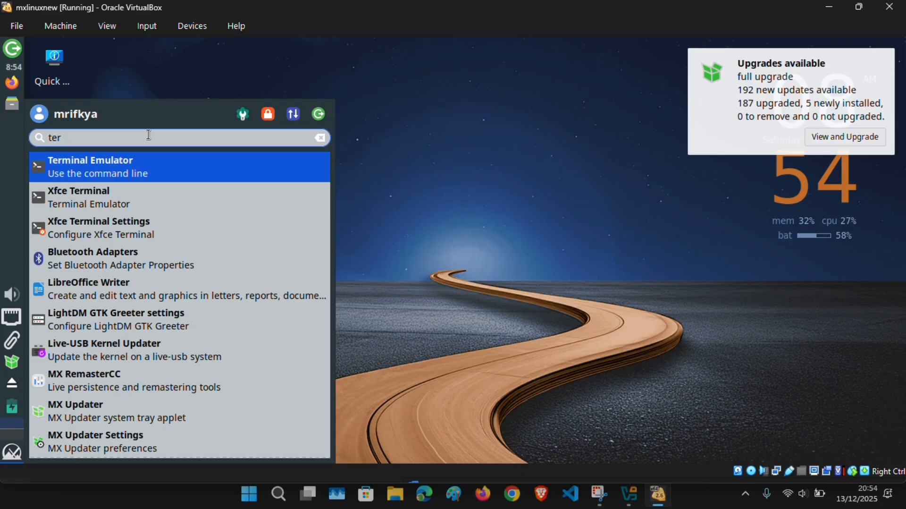
{"action": "left_click", "coordinate": [130, 176]}
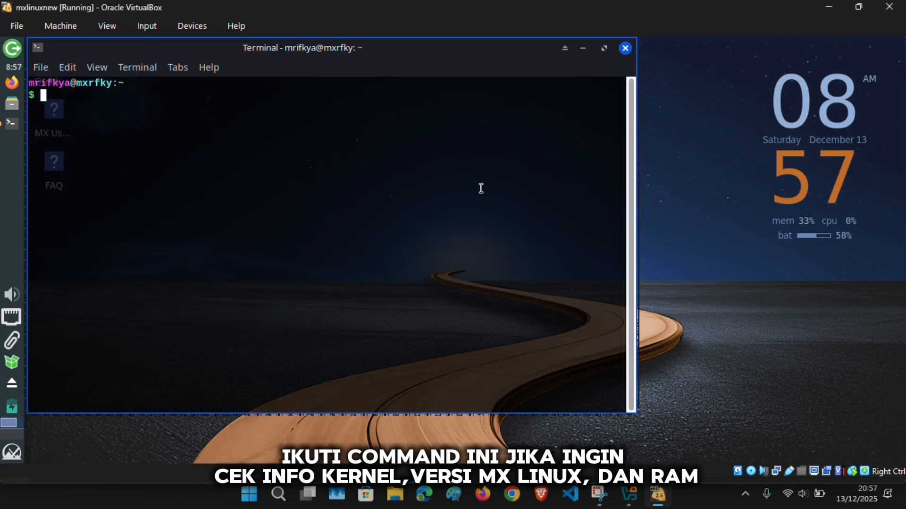
{"action": "type", "text": "uname -a"}
{"action": "key", "text": "Return"}
Check the distribution release with lsb_release -a and the memory with free -h, and close the terminal
{"action": "type", "text": "lsb"}
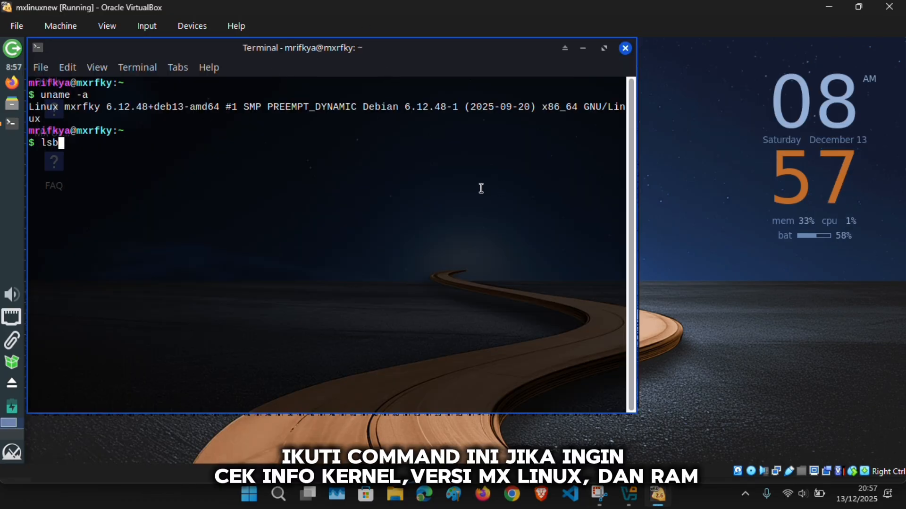
{"action": "type", "text": "_release -a"}
{"action": "key", "text": "Return"}
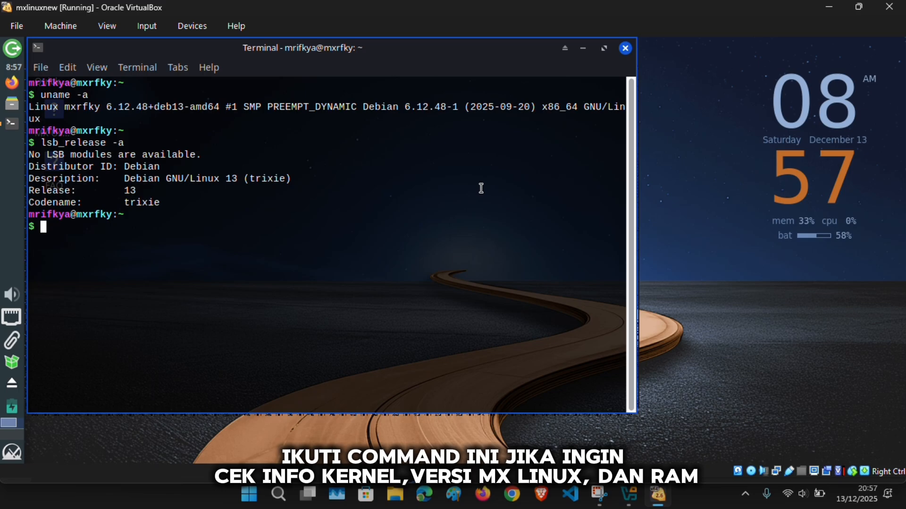
{"action": "type", "text": "free -h"}
{"action": "key", "text": "Return"}
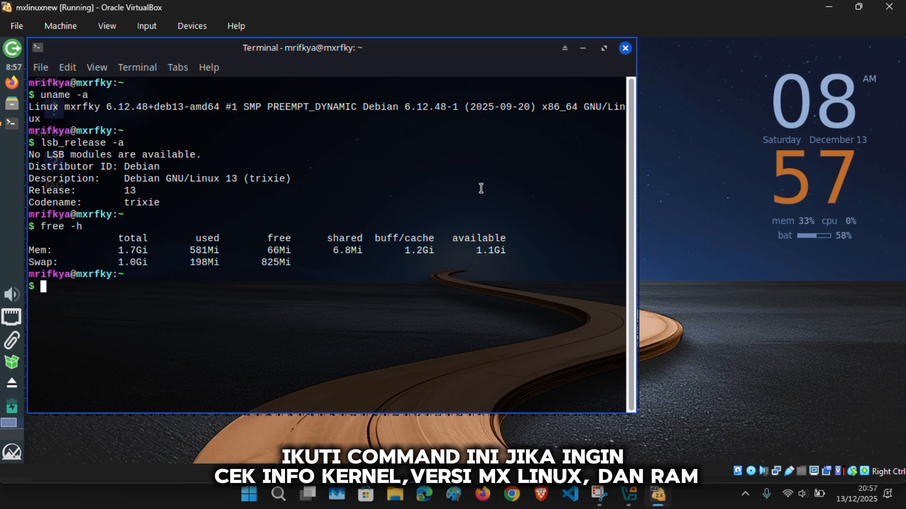
{"action": "left_click", "coordinate": [625, 47]}
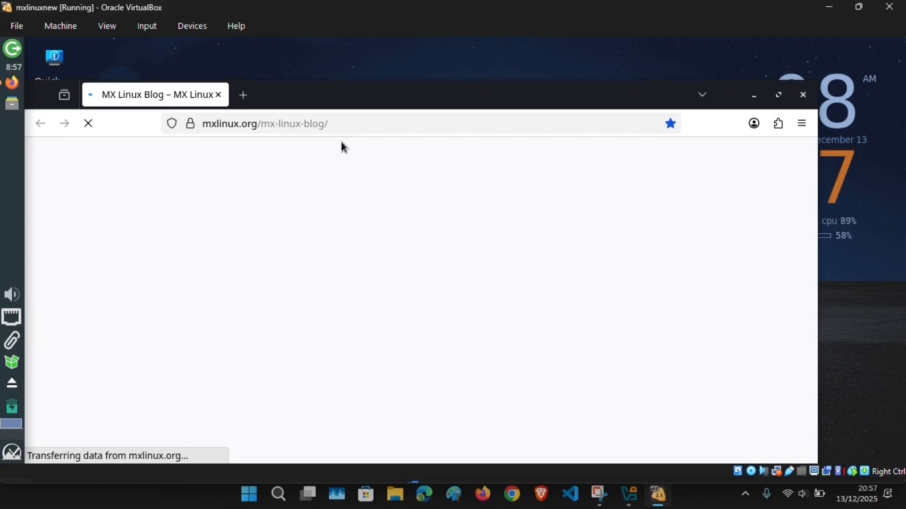
Open YouTube in a new Firefox tab, closing the MX Linux Blog tab, and search for h2h acapella
{"action": "left_click", "coordinate": [243, 95]}
{"action": "left_click", "coordinate": [218, 95]}
{"action": "left_click", "coordinate": [223, 373]}
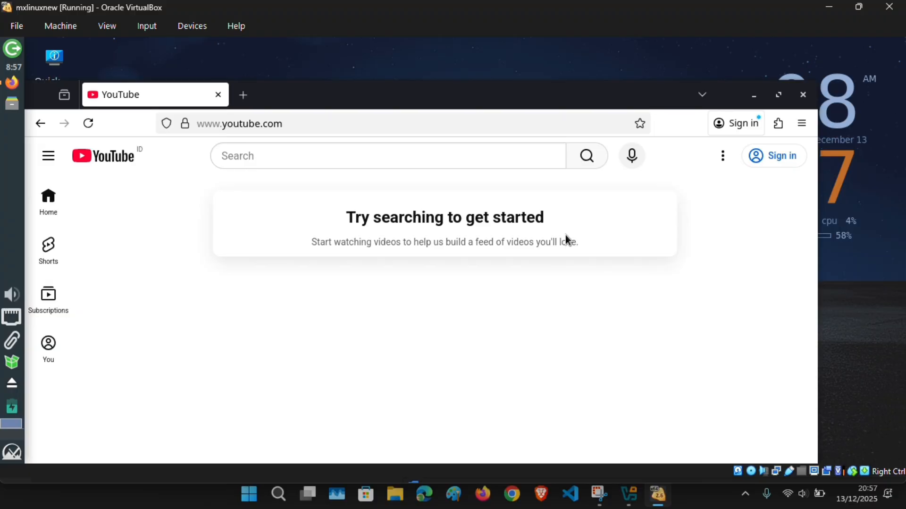
{"action": "left_click", "coordinate": [324, 160]}
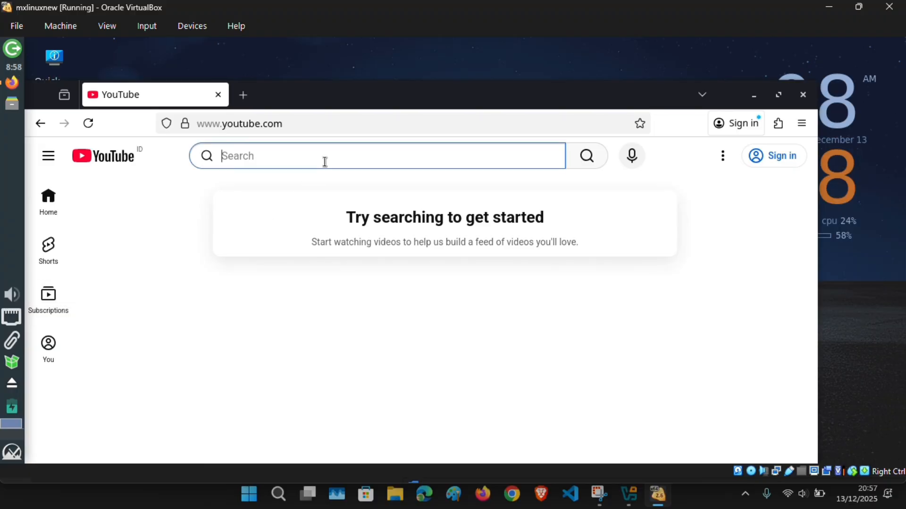
{"action": "type", "text": "h2h acapella"}
{"action": "key", "text": "Return"}
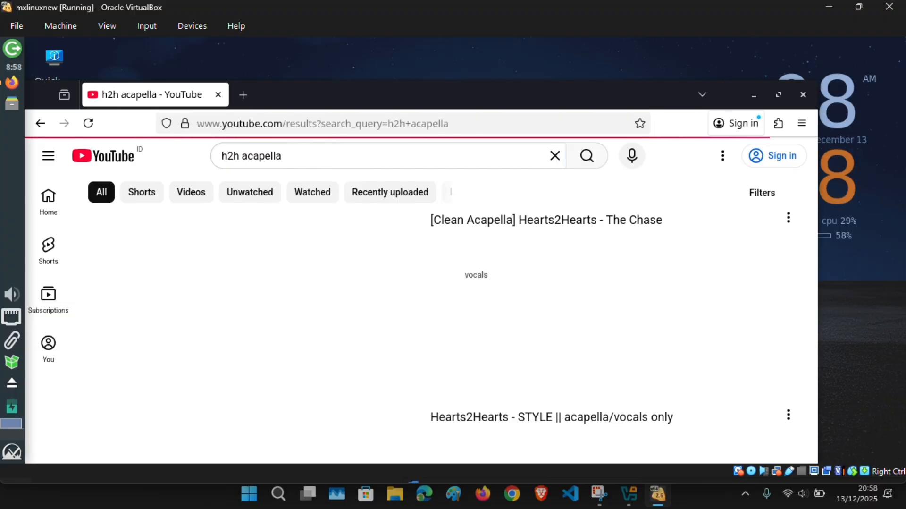
Play the "[Clean Acapella] Hearts2Hearts - The Chase" video, declining the YouTube Music offer and skipping the ad
{"action": "left_click", "coordinate": [252, 300]}
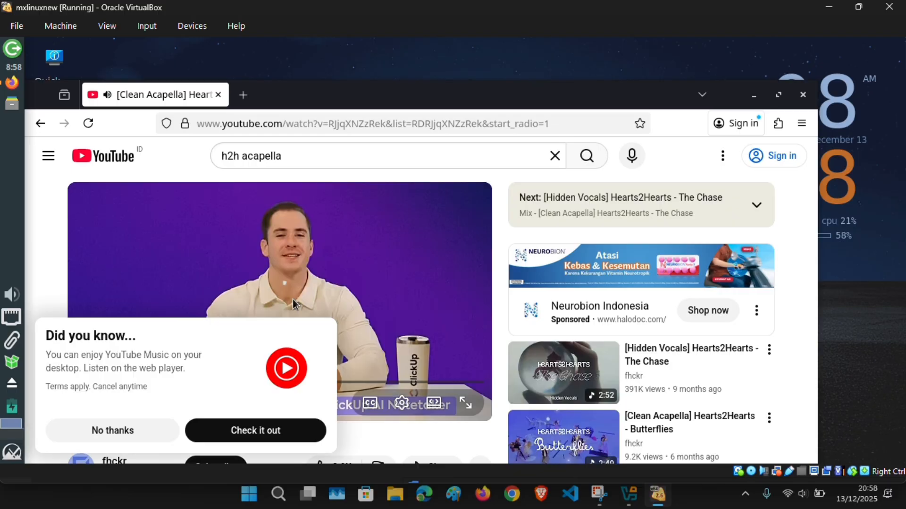
{"action": "left_click", "coordinate": [146, 439]}
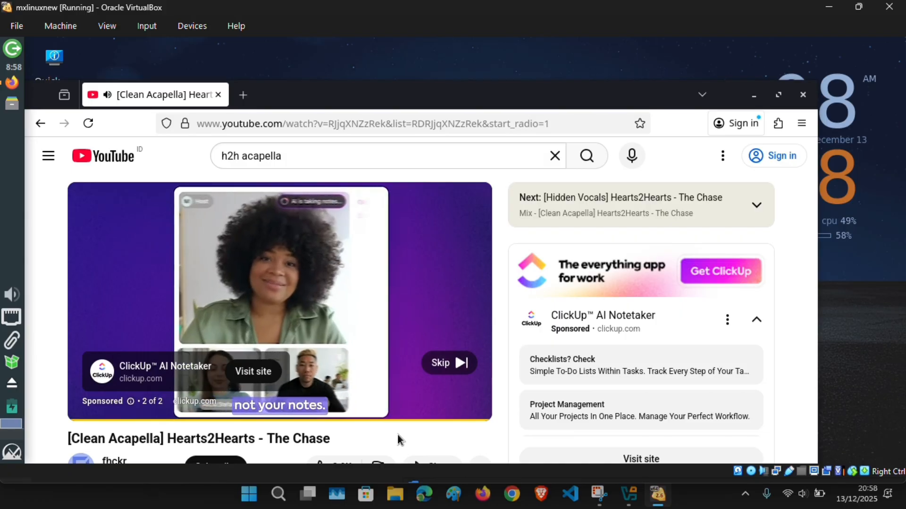
{"action": "left_click", "coordinate": [448, 362]}
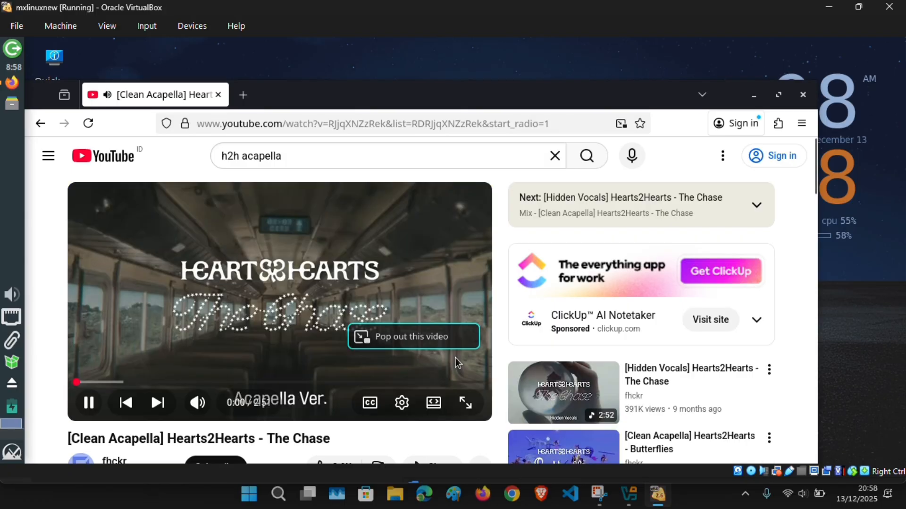
Examine the video player's settings, first in the normal and again in the maximized Firefox window
{"action": "mouse_move", "coordinate": [197, 404]}
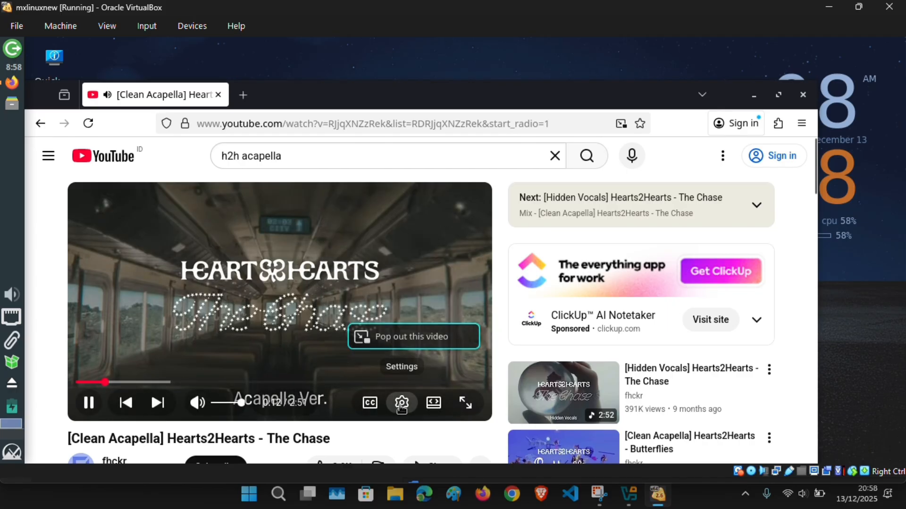
{"action": "left_click", "coordinate": [402, 402]}
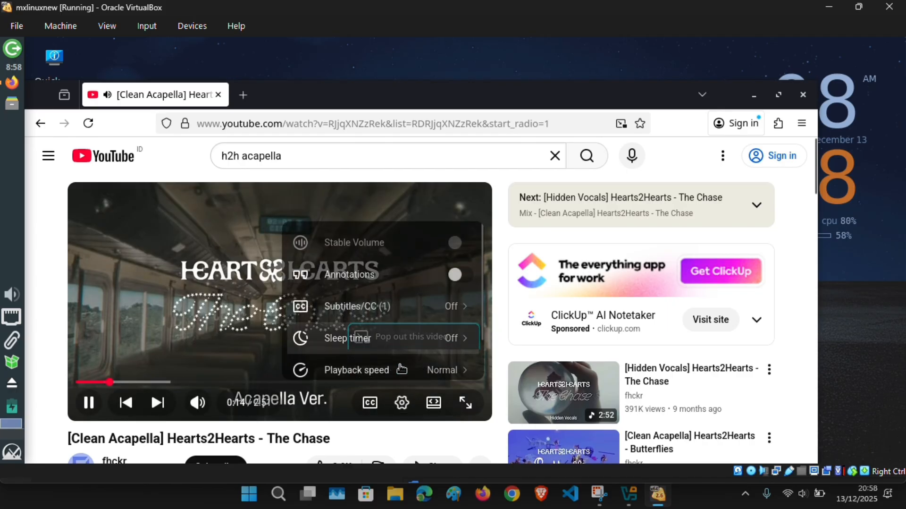
{"action": "left_click", "coordinate": [403, 403]}
{"action": "left_click", "coordinate": [402, 405]}
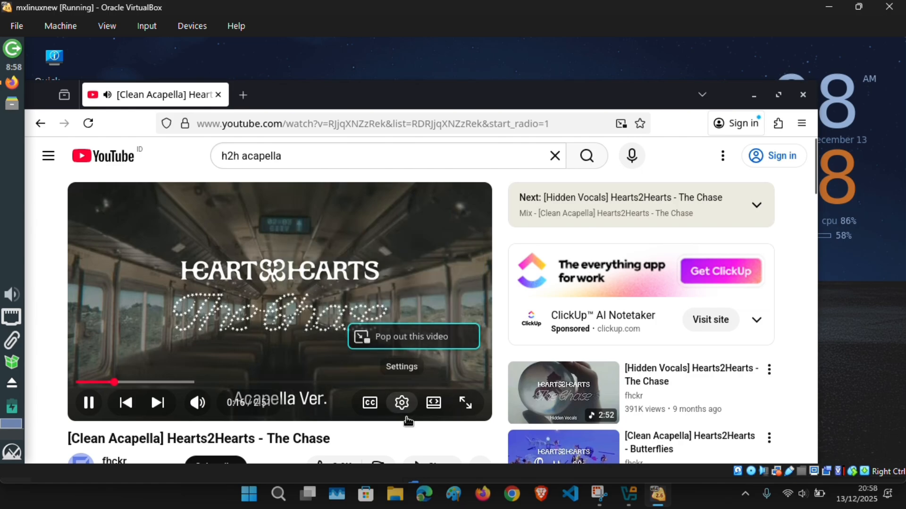
{"action": "left_click", "coordinate": [781, 95]}
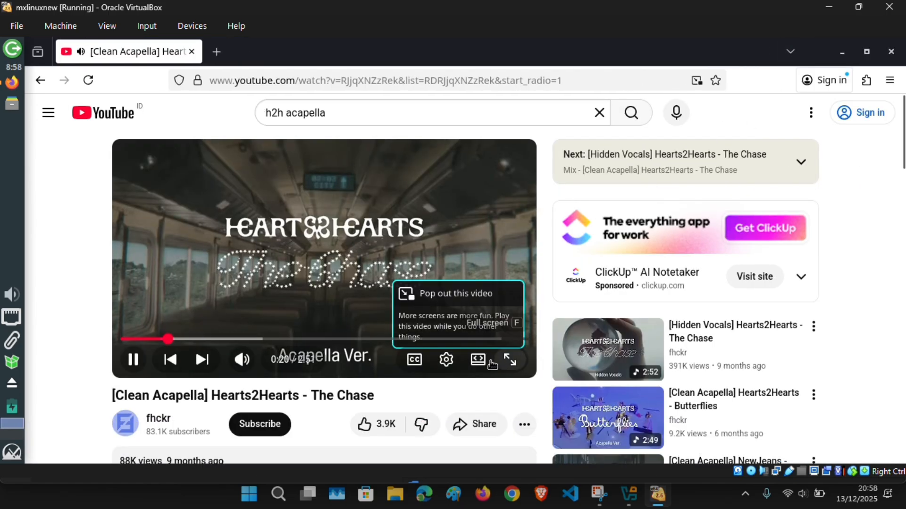
{"action": "left_click", "coordinate": [448, 362]}
{"action": "left_click", "coordinate": [448, 363]}
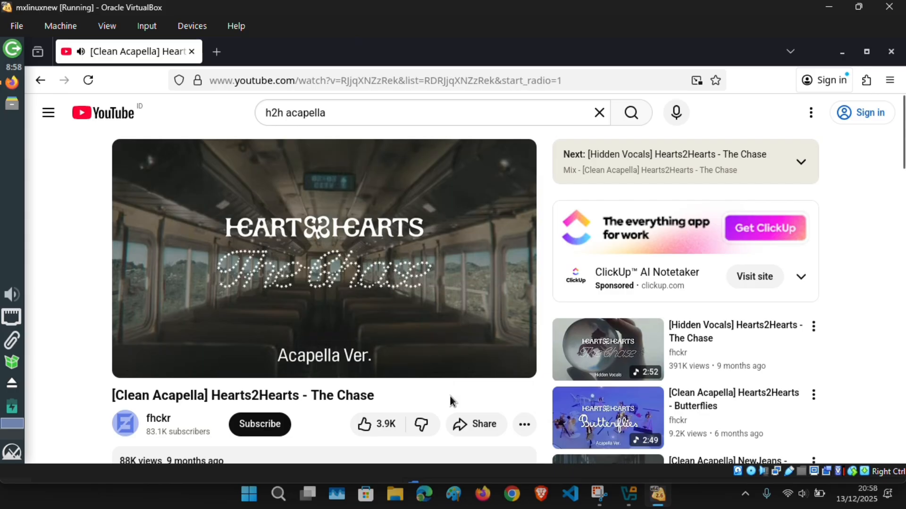
Return Firefox to its smaller size, try minimizing and reopening it, and close it after pausing the video
{"action": "left_click", "coordinate": [869, 51]}
{"action": "left_click", "coordinate": [769, 98]}
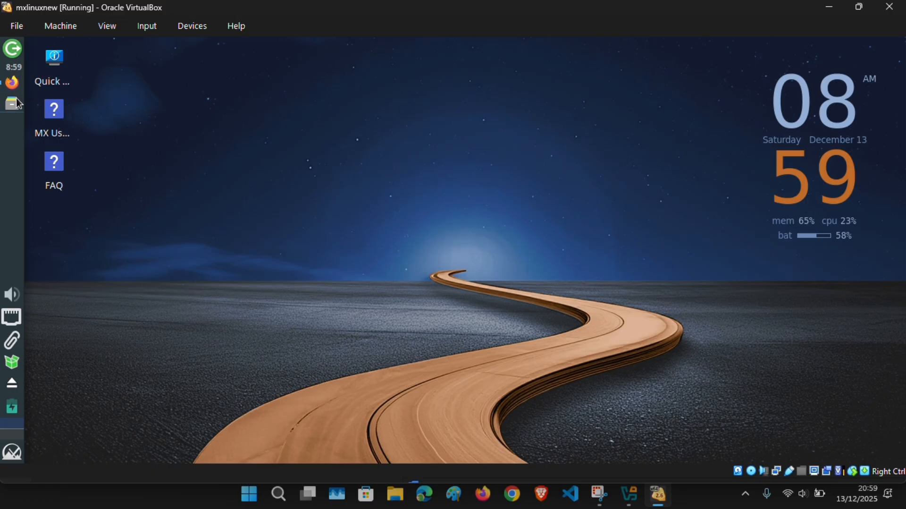
{"action": "left_click", "coordinate": [12, 82]}
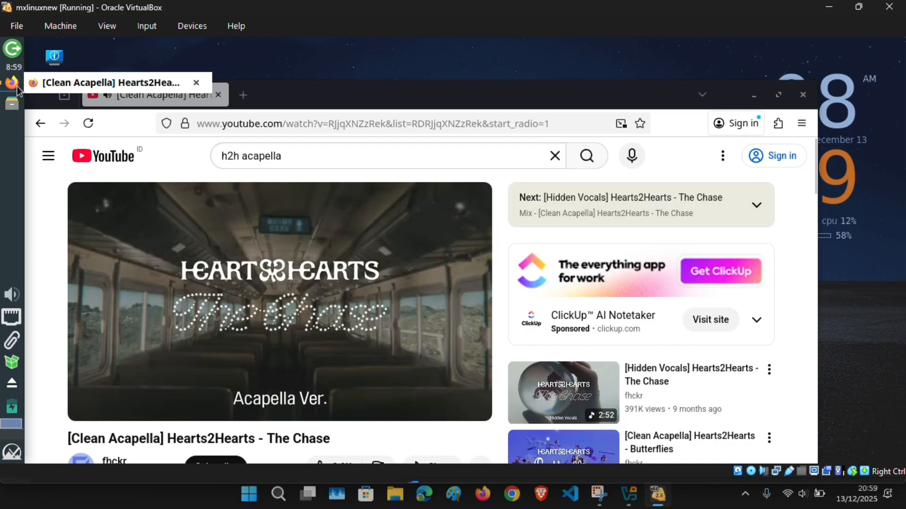
{"action": "left_click", "coordinate": [378, 293]}
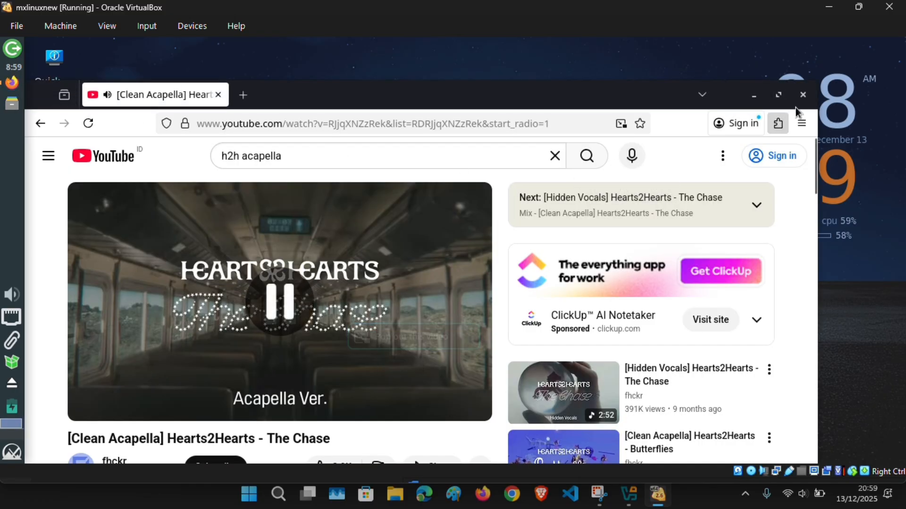
{"action": "left_click", "coordinate": [804, 95]}
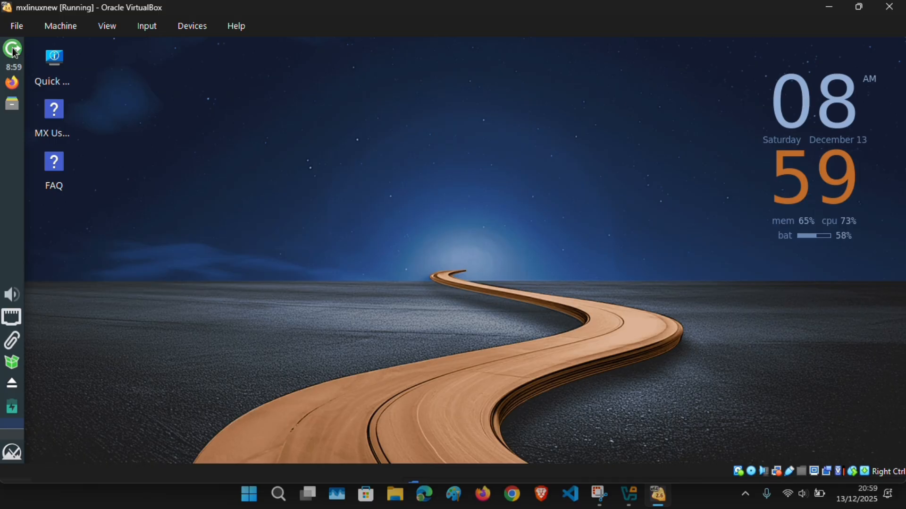